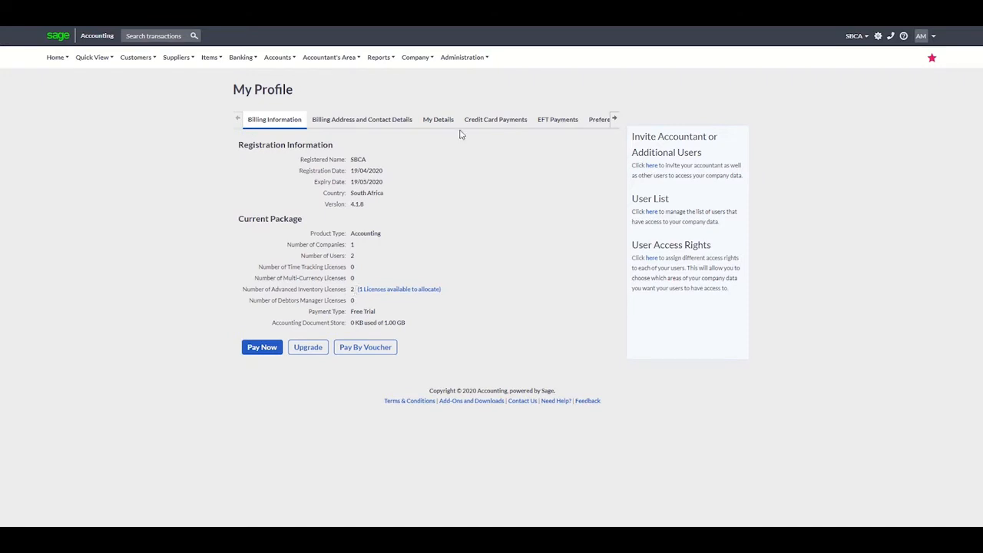
Open SBCA's module management and save the license allocation with Advanced Inventory selected
left_click(417, 58)
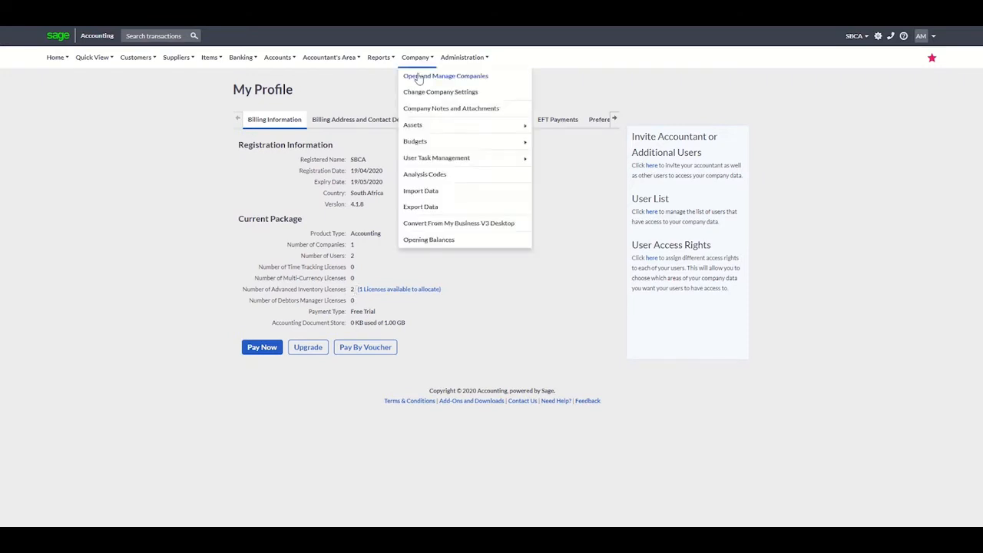
left_click(419, 76)
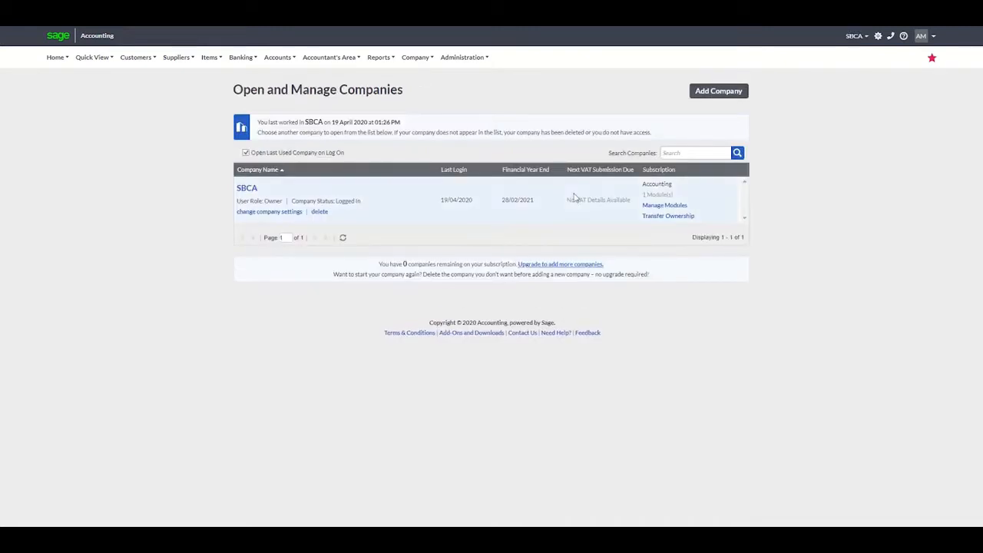
left_click(647, 206)
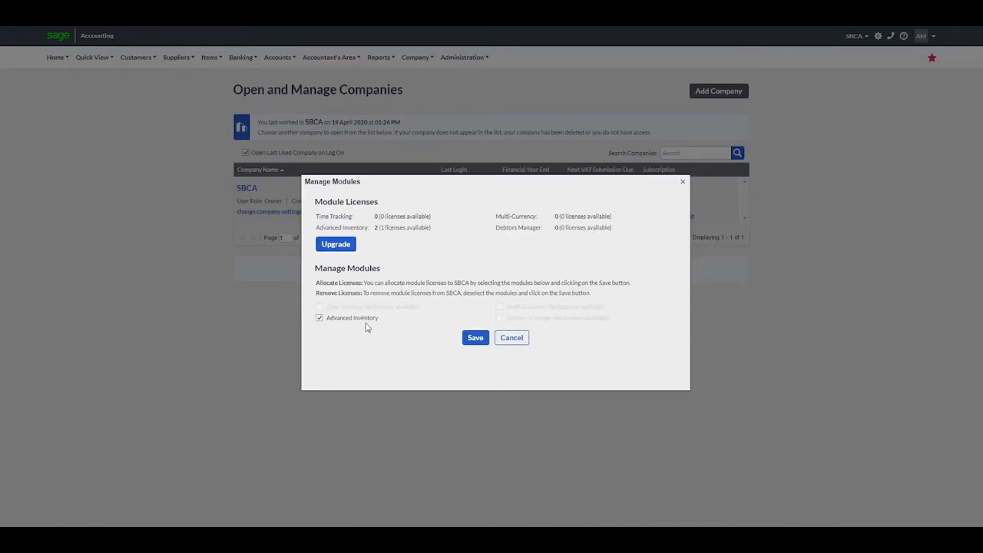
left_click(476, 340)
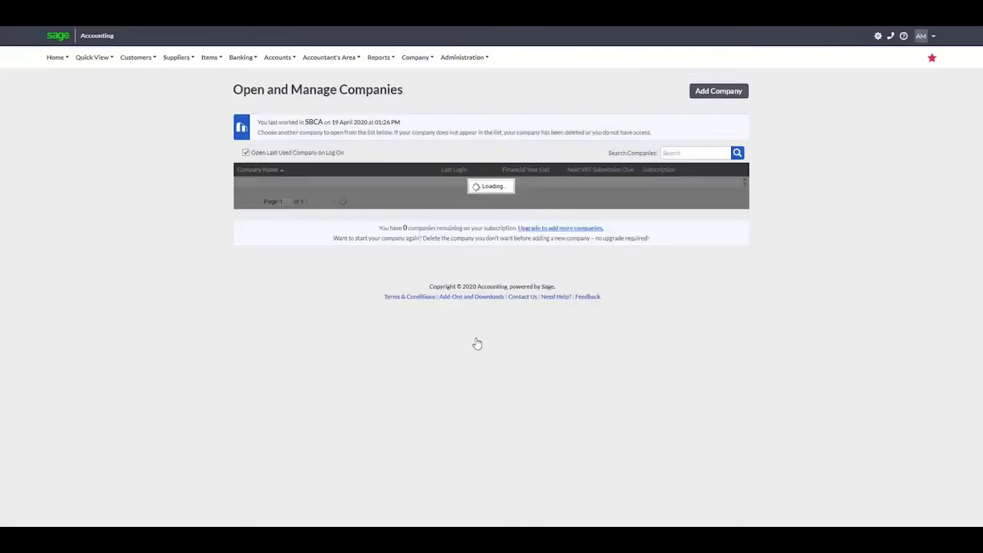
Enable Use Perpetual Inventory System in the company's item settings and save the settings
left_click(415, 56)
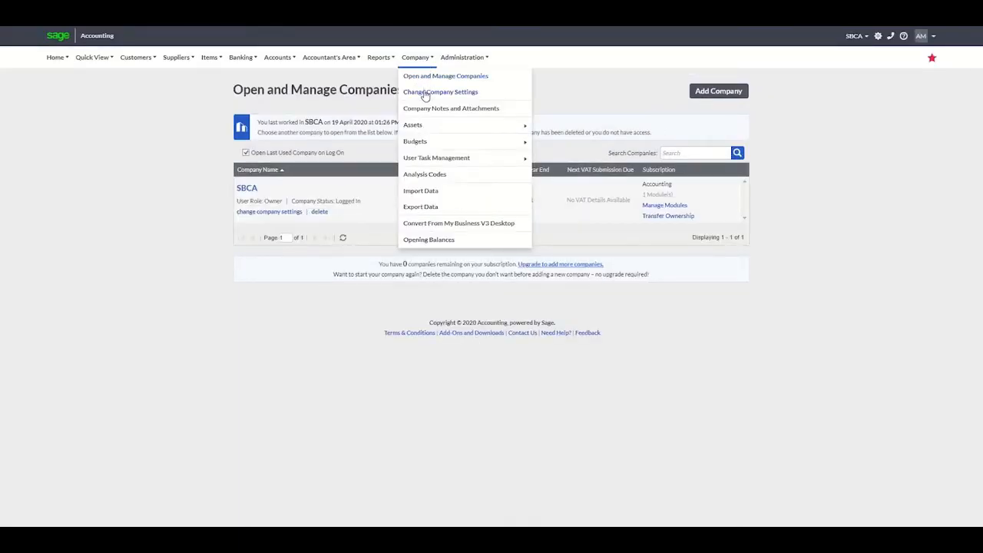
left_click(425, 94)
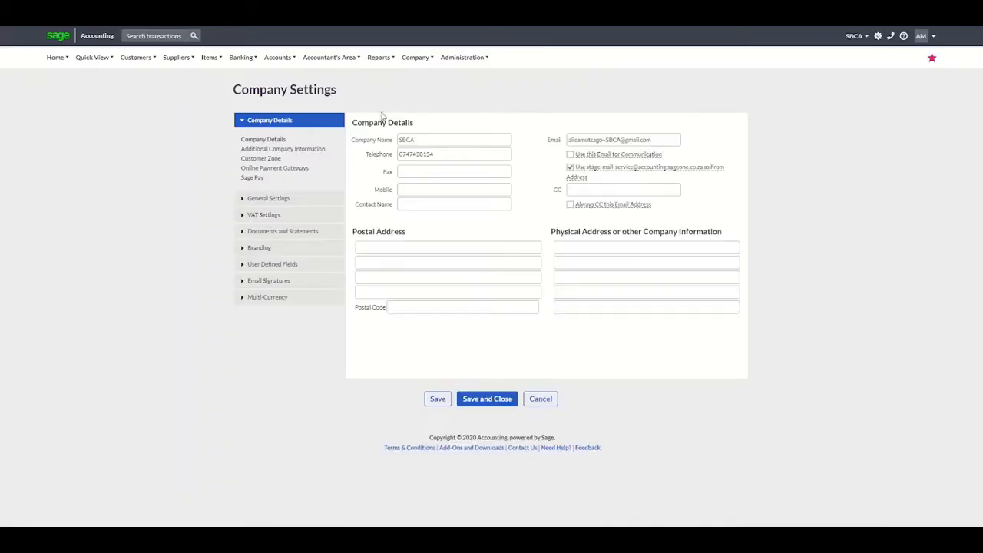
left_click(279, 201)
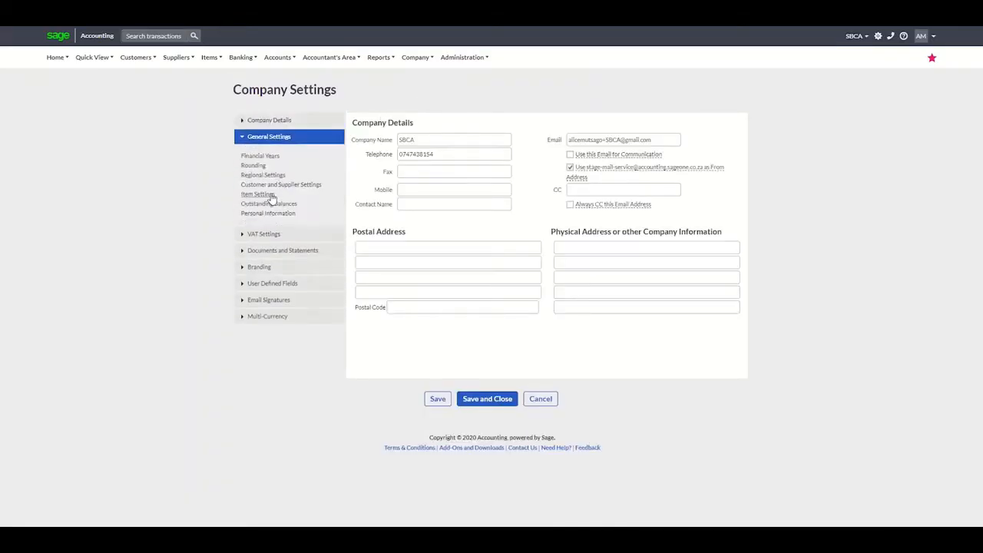
left_click(258, 195)
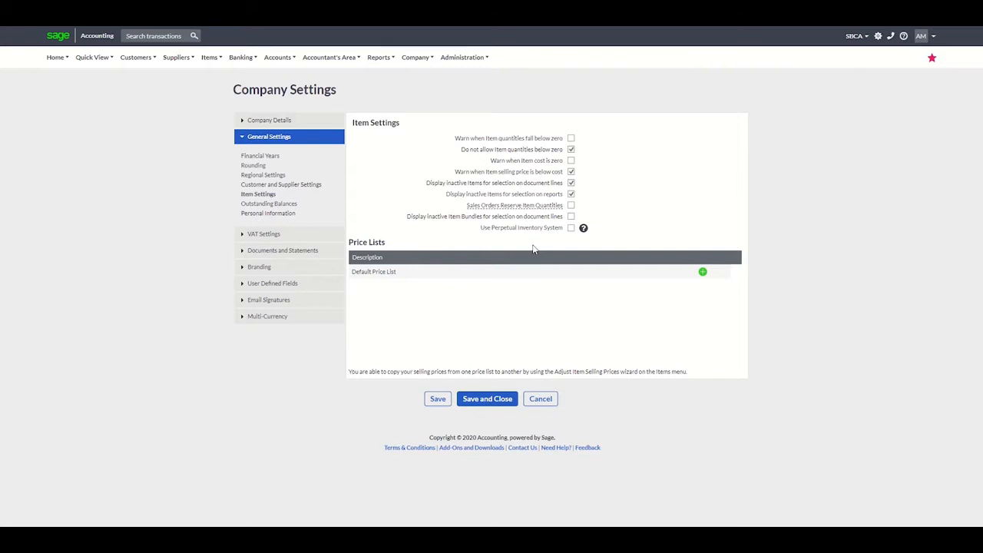
left_click(573, 230)
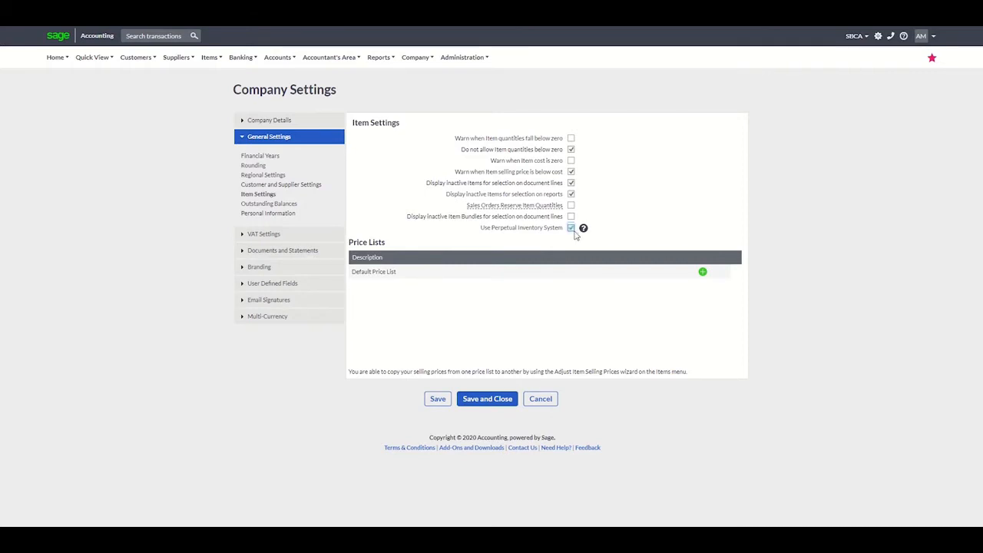
left_click(439, 401)
Try to allow item quantities below zero in the item settings, declining to continue at the warning
left_click(572, 149)
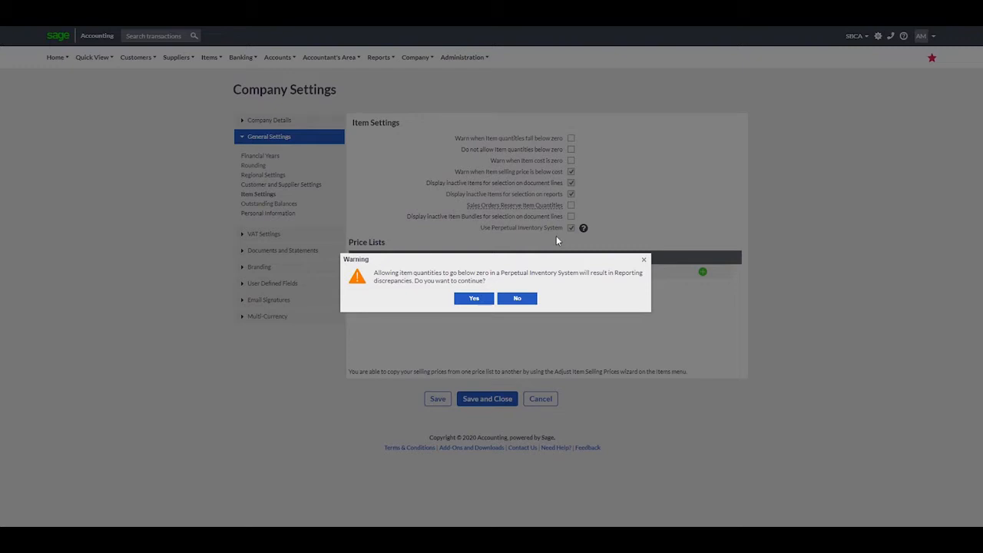
left_click(527, 298)
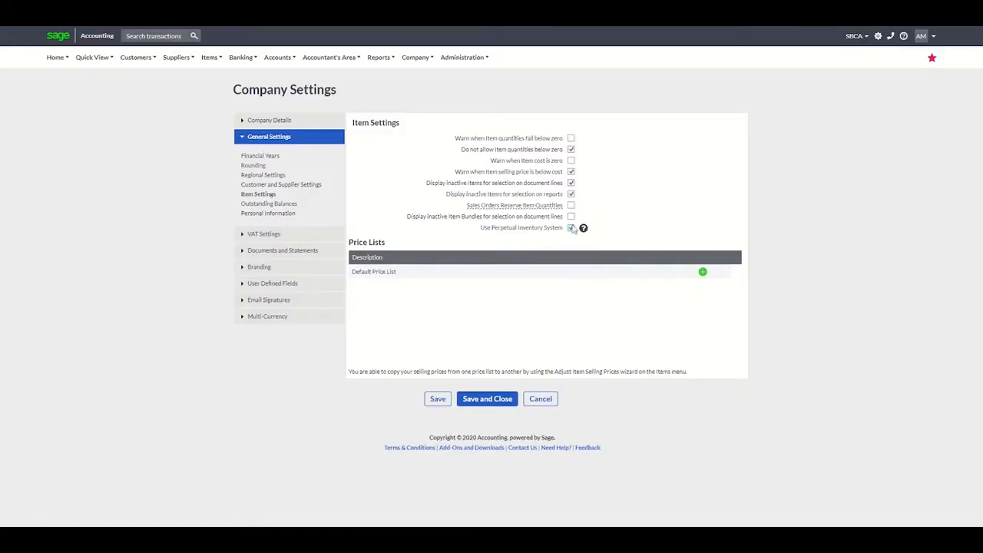
left_click(571, 228)
left_click(572, 149)
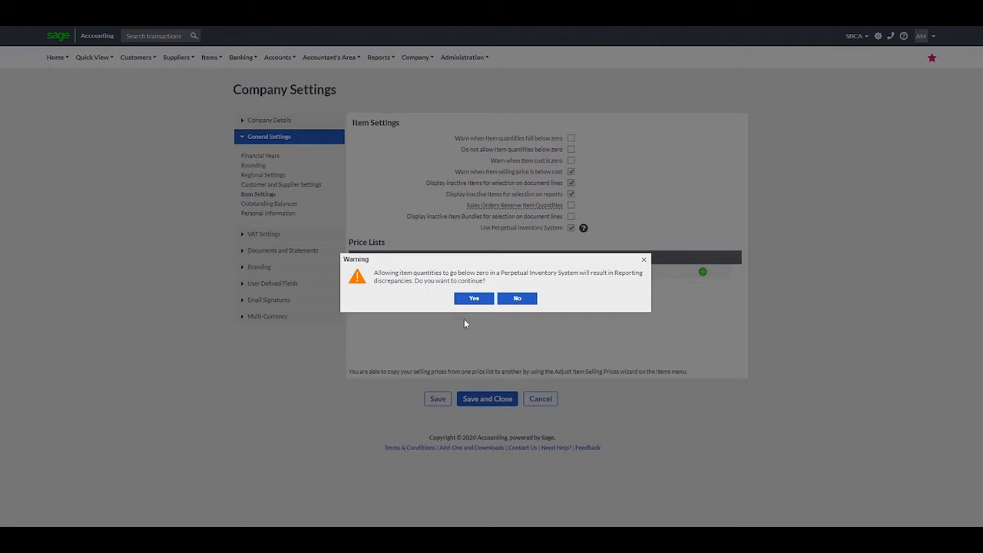
left_click(530, 300)
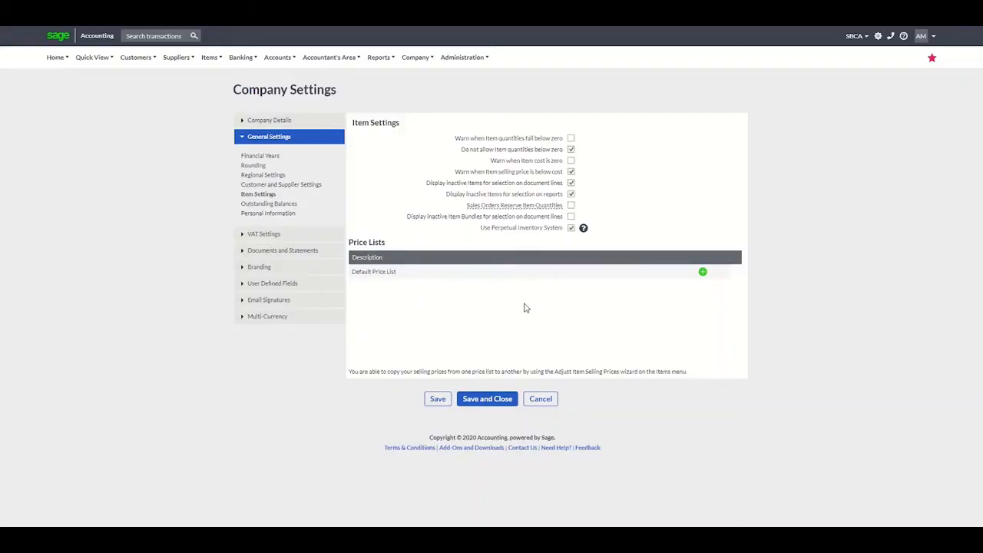
Save the company's item settings
left_click(438, 399)
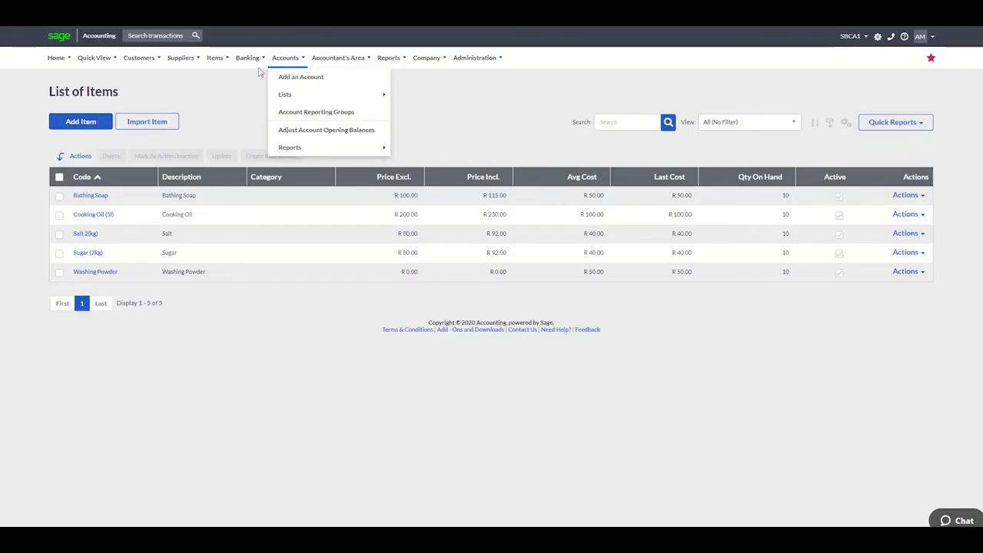
Start a new Service-type item and open the form for a new service item recovery account to view its category choices
mouse_move(215, 58)
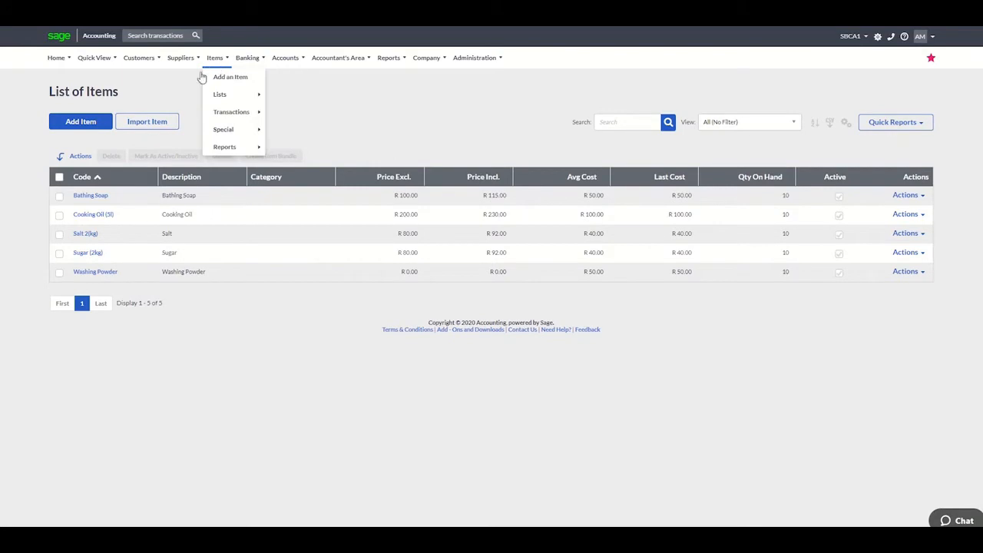
left_click(97, 128)
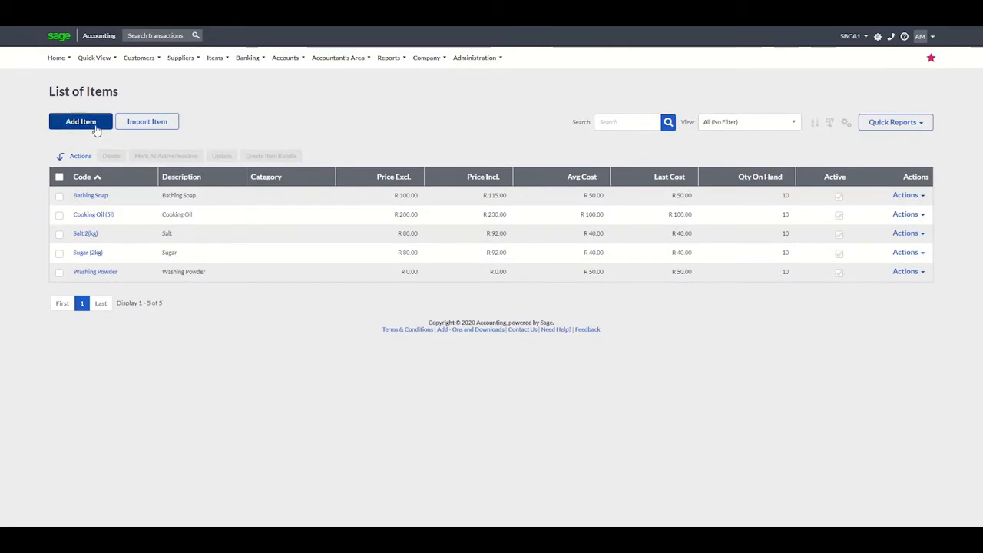
left_click(95, 128)
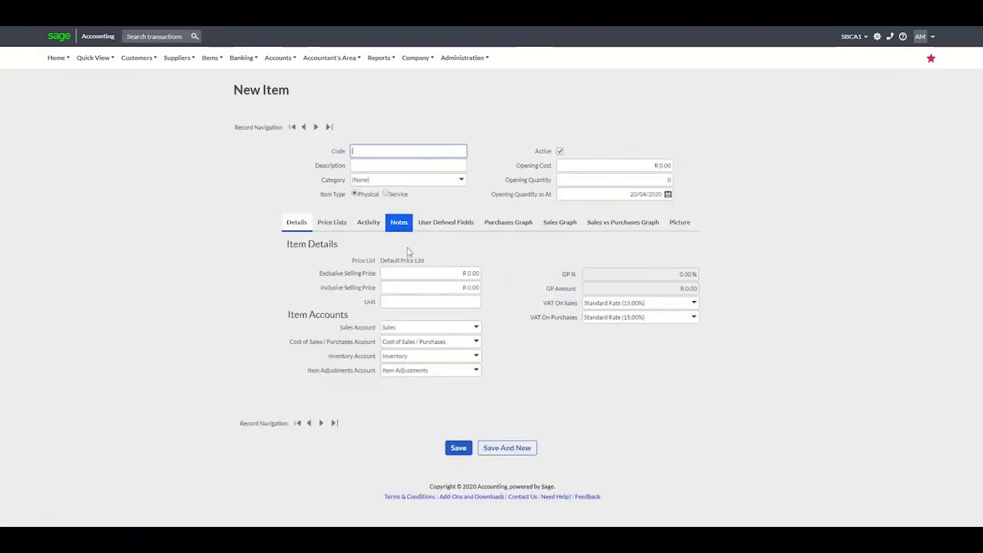
left_click(386, 193)
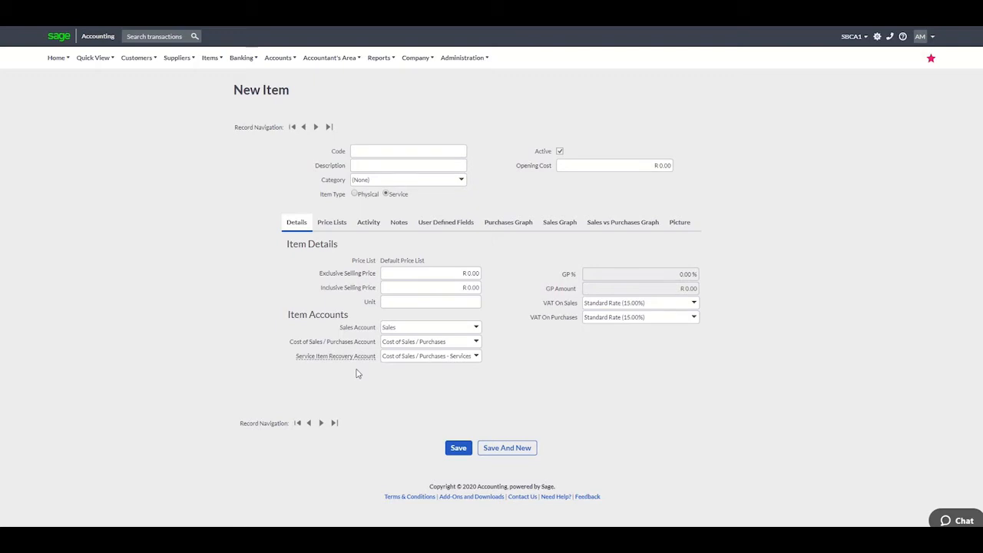
left_click(477, 357)
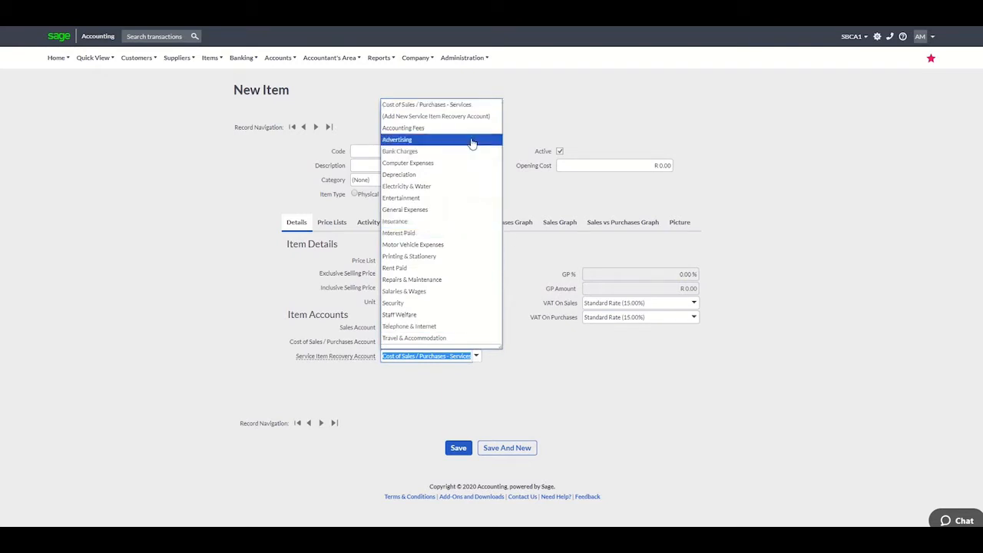
left_click(479, 117)
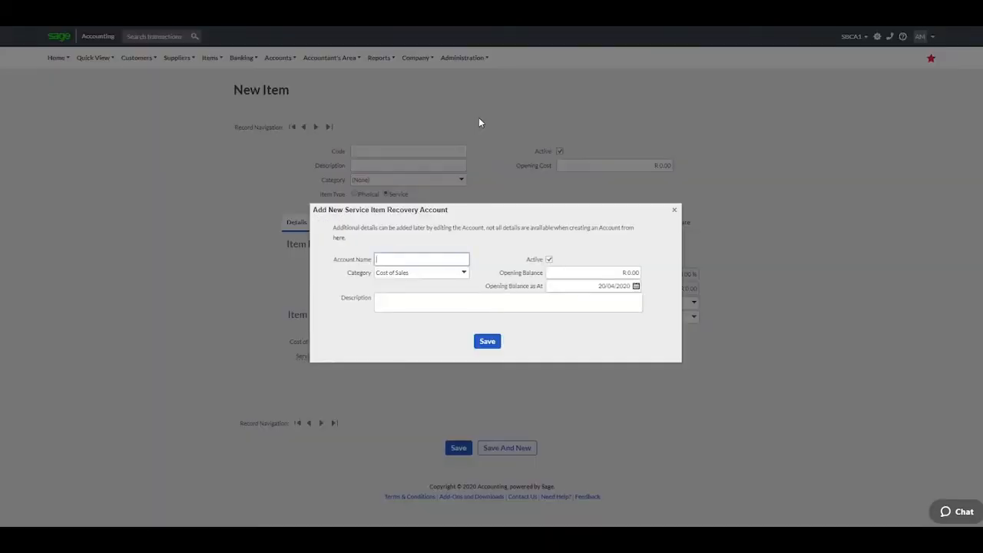
left_click(464, 274)
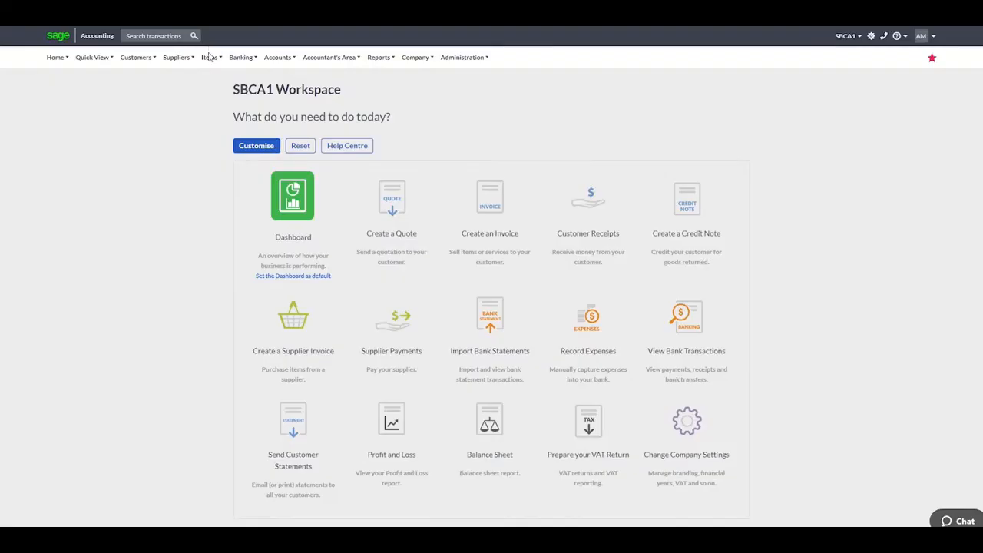
Open the list of items to review the stock items, their costs and quantities on hand
left_click(209, 58)
mouse_move(212, 92)
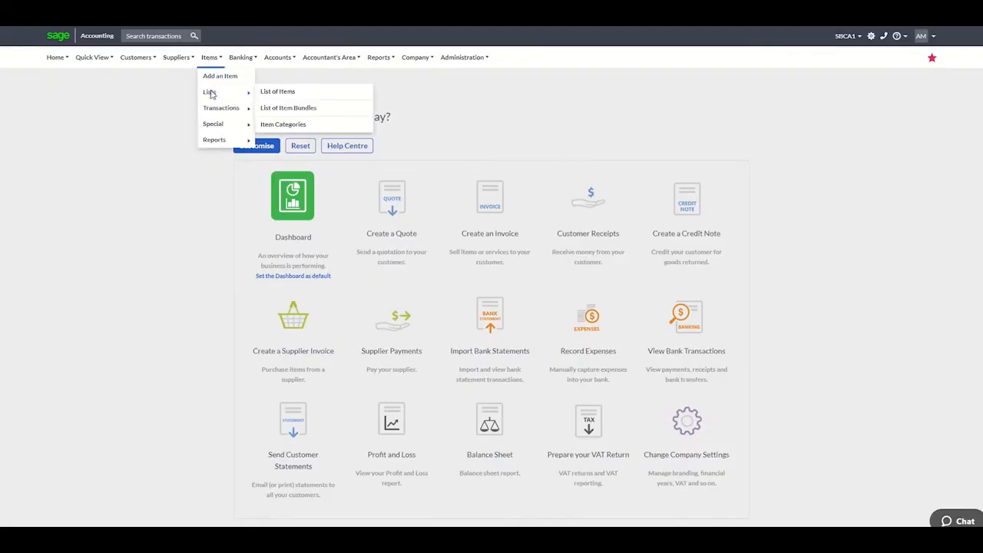
left_click(278, 92)
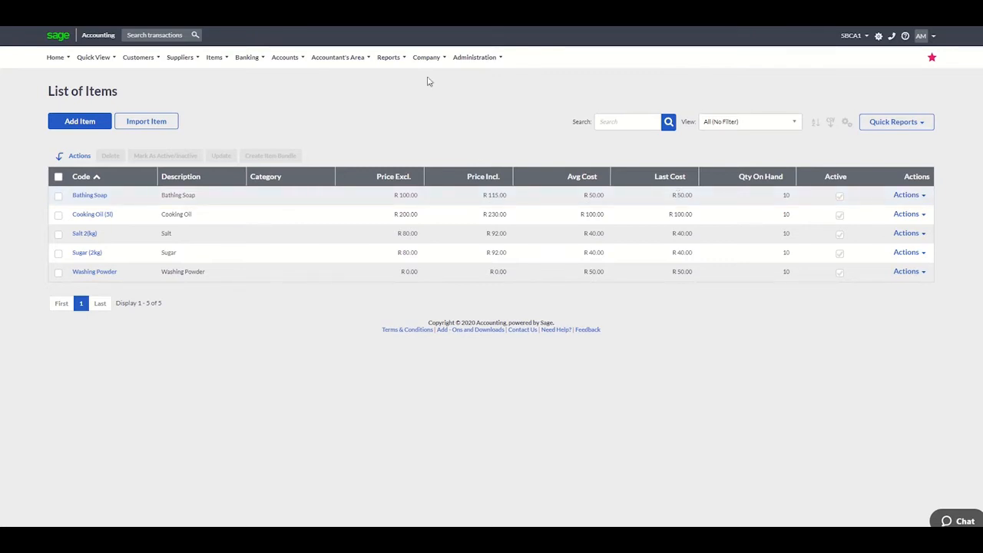
Run the Account Transactions report filtered to the Opening Balance transaction type
left_click(285, 56)
mouse_move(294, 147)
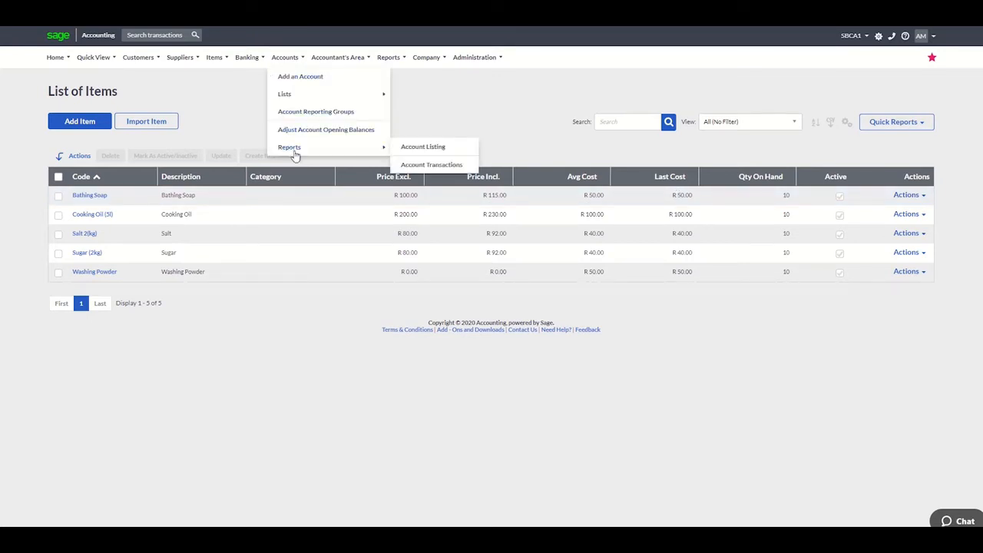
left_click(413, 167)
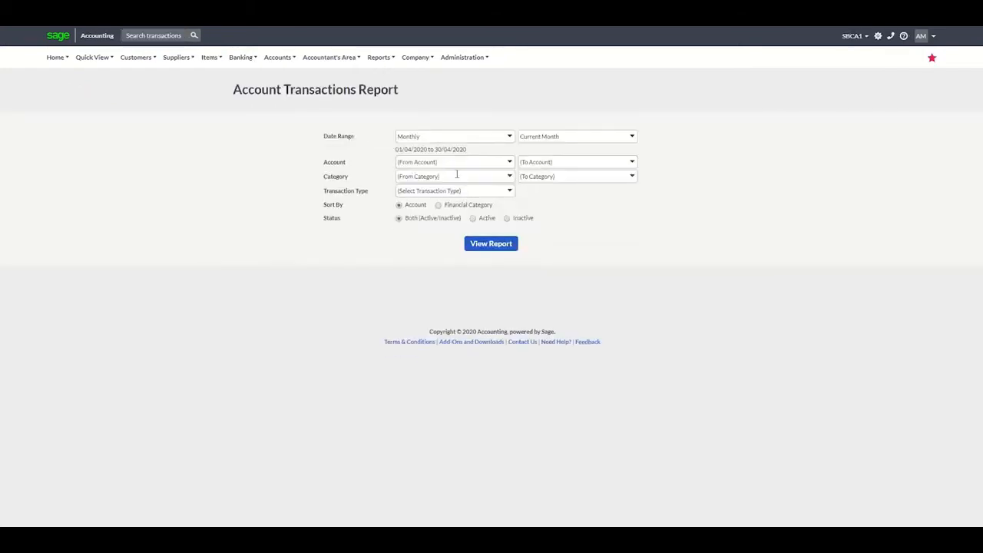
left_click(509, 191)
type("Openin")
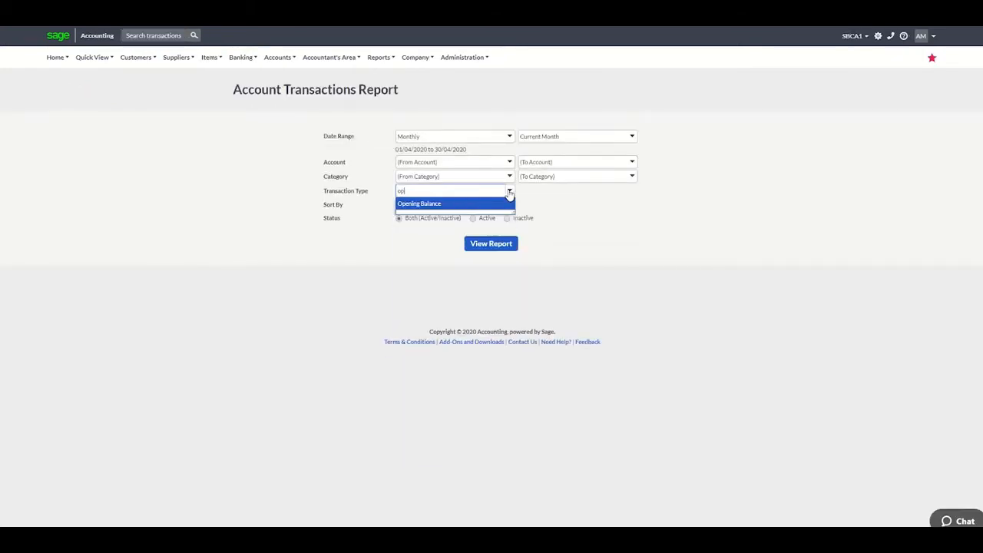
type("g Balance")
left_click(488, 207)
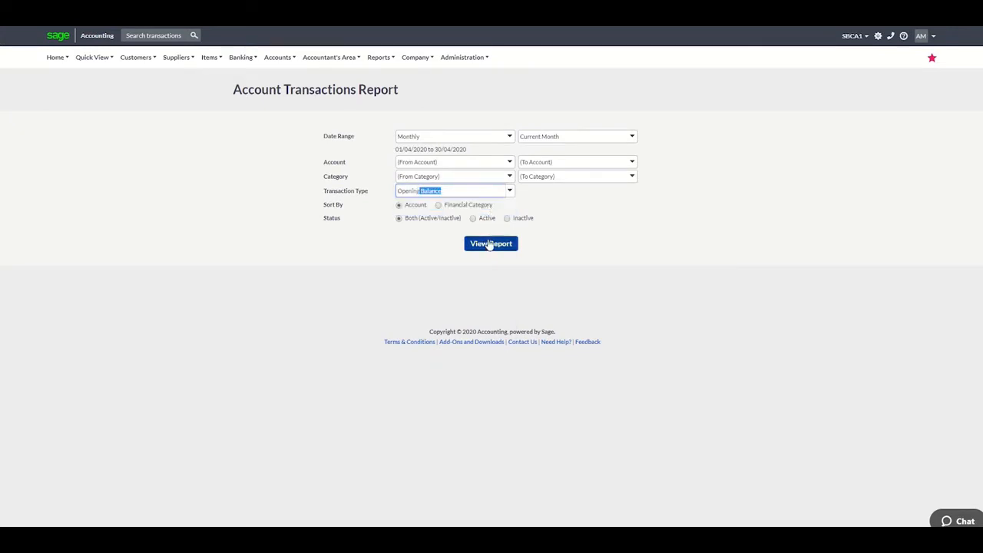
left_click(490, 244)
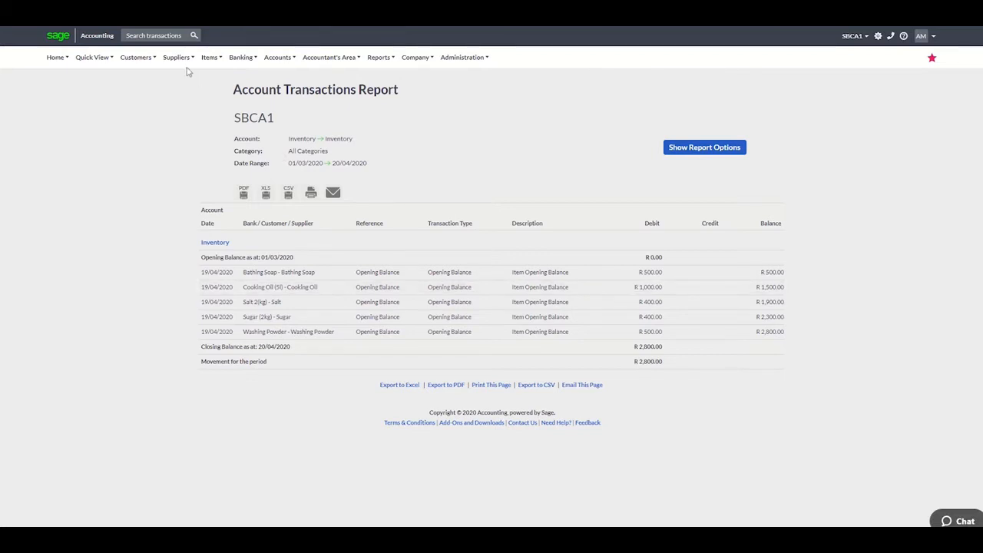
Start a new supplier invoice and select Makro as the supplier
mouse_move(177, 57)
mouse_move(192, 108)
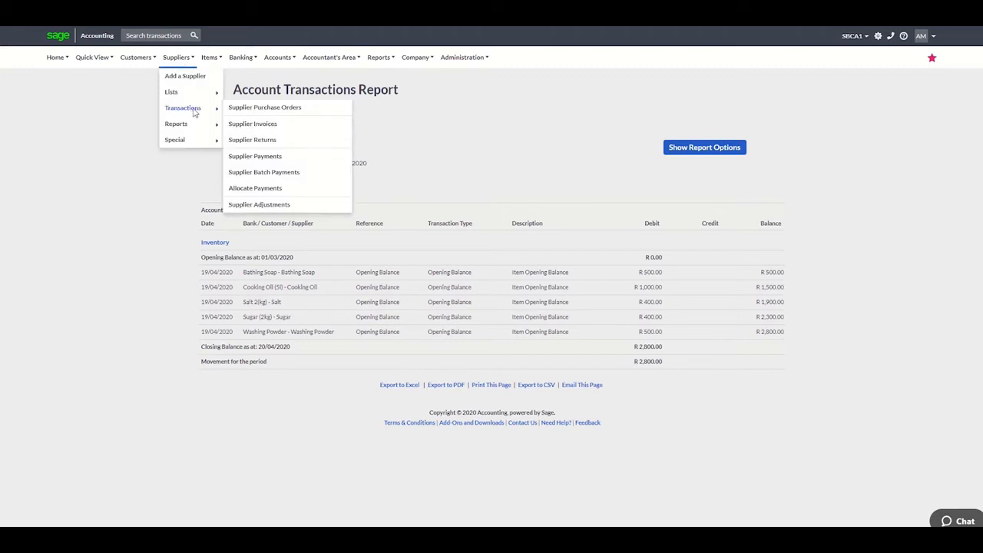
left_click(253, 124)
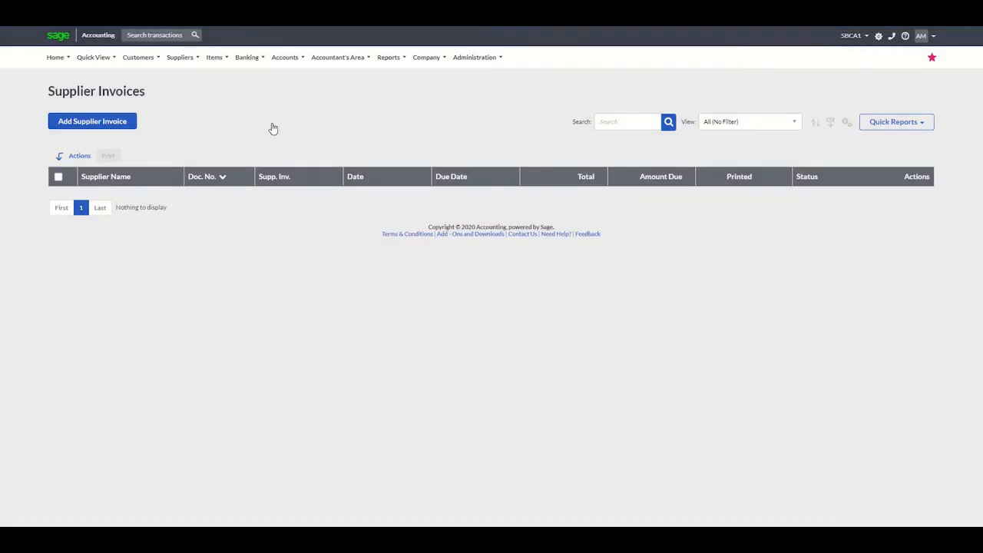
left_click(123, 125)
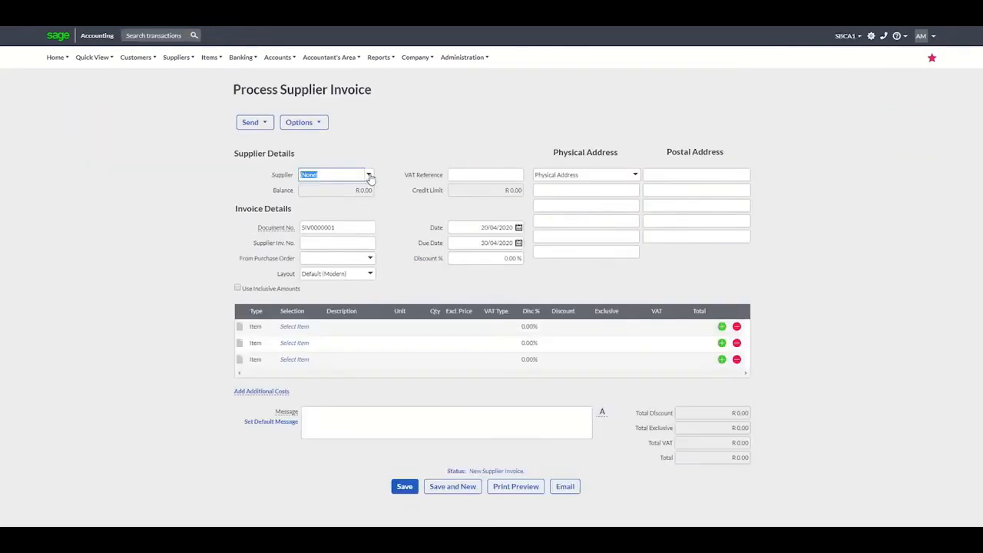
left_click(371, 175)
left_click(311, 211)
Add Bathing Soap to the first invoice line with a quantity of 10
left_click(311, 326)
left_click(317, 326)
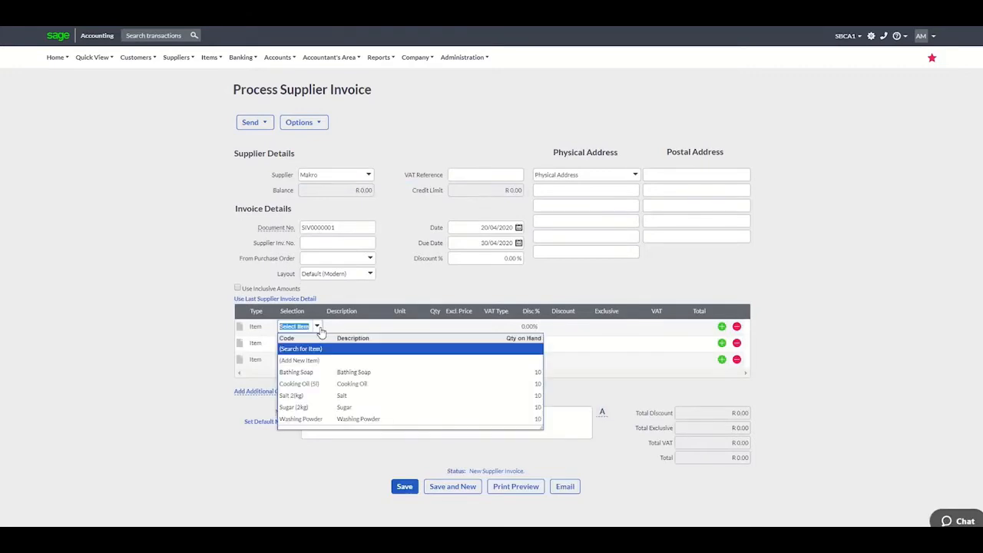
left_click(326, 375)
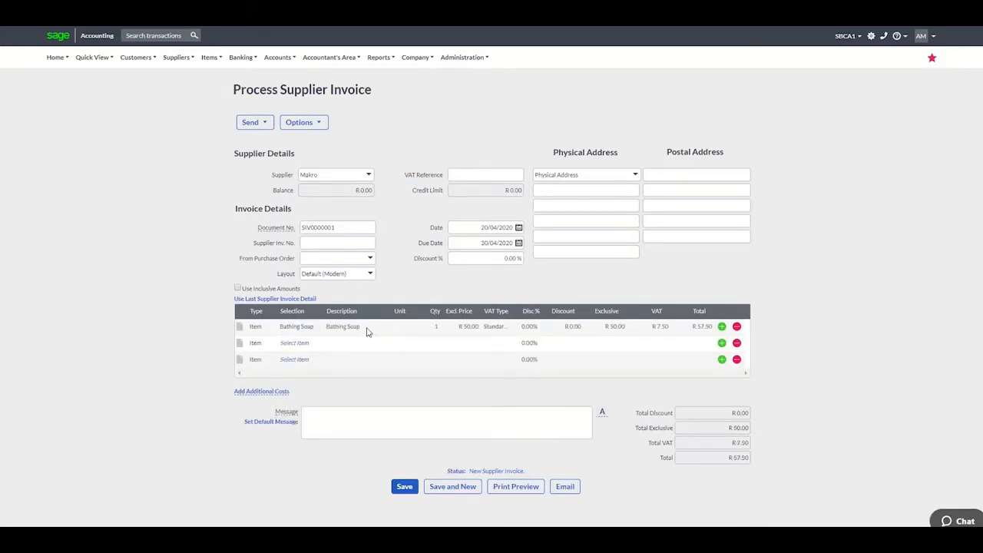
left_click(435, 326)
type("10")
Add Cooking Oil (5l) to the second supplier invoice line with a quantity of 12
left_click(321, 347)
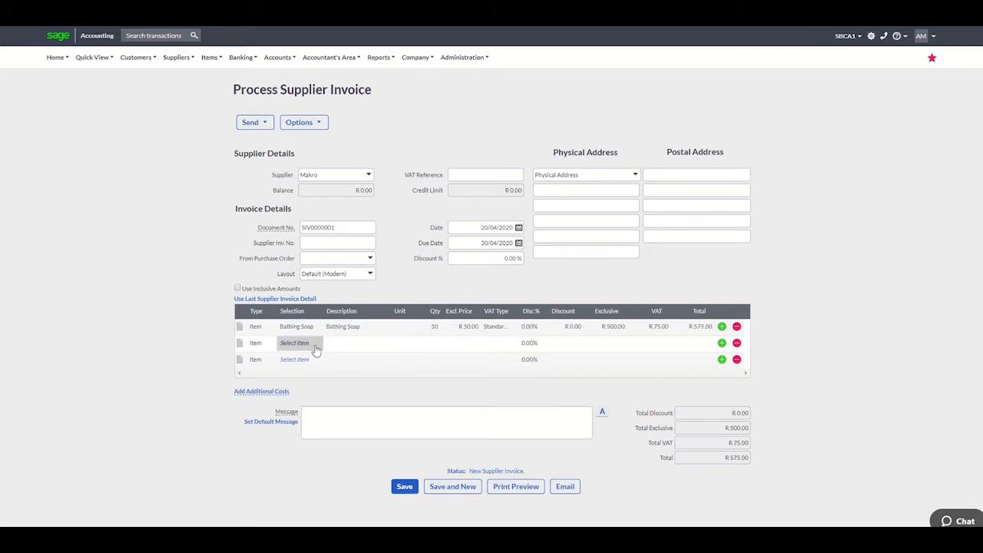
left_click(317, 344)
left_click(307, 400)
left_click(435, 343)
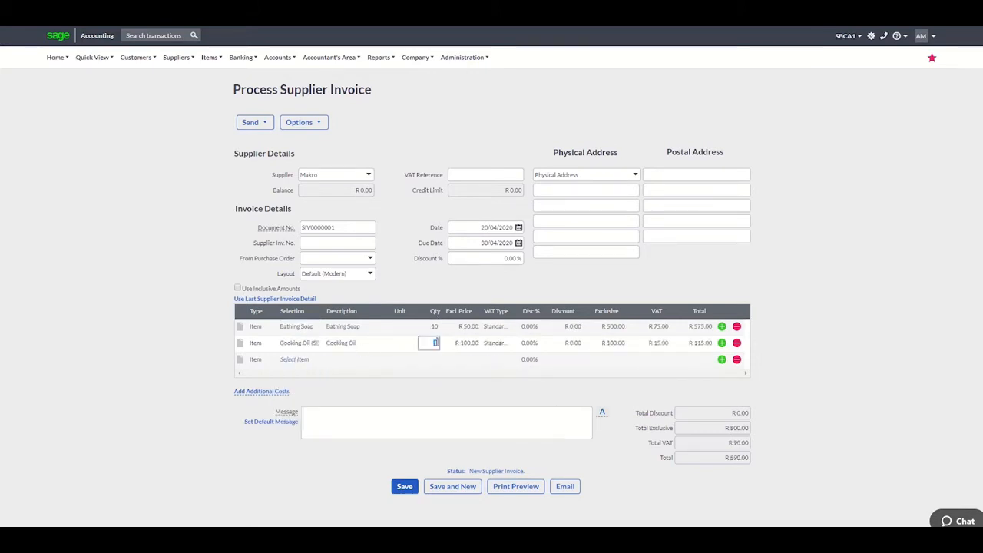
type("12")
Add Salt 2(kg) to the third supplier invoice line with a quantity of 15
left_click(307, 364)
left_click(317, 365)
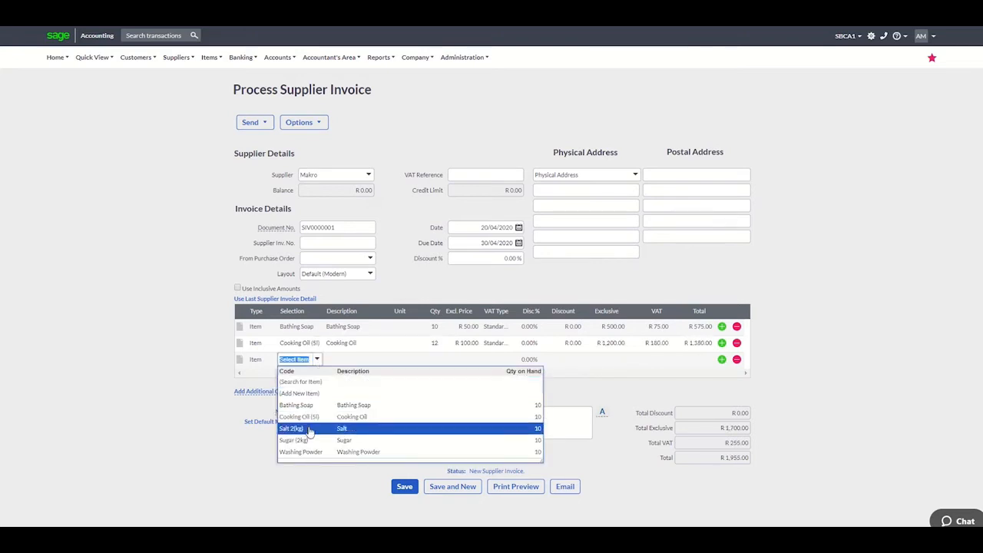
left_click(309, 429)
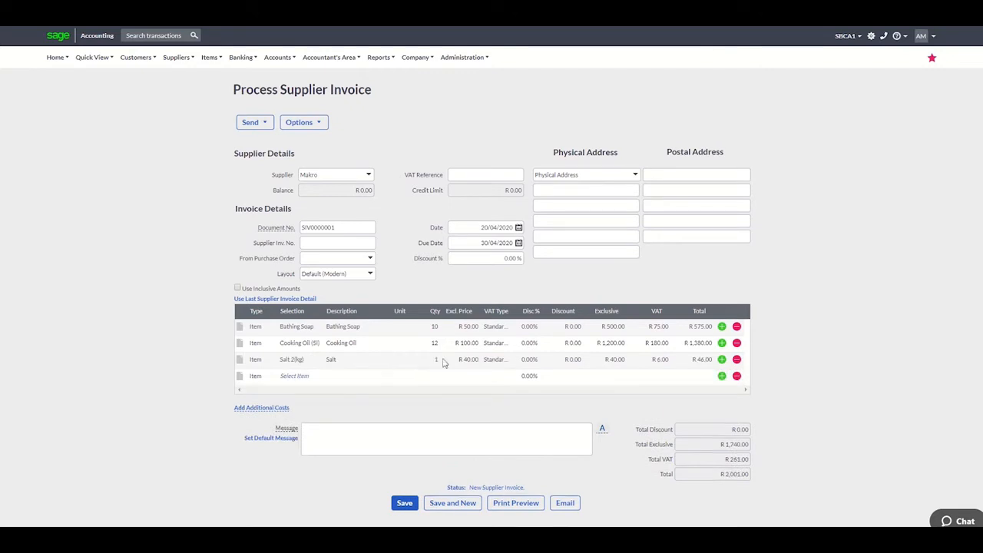
left_click(434, 360)
type("15")
Add Sugar (2kg) to the fourth line with a quantity of 20 and save the supplier invoice
left_click(307, 377)
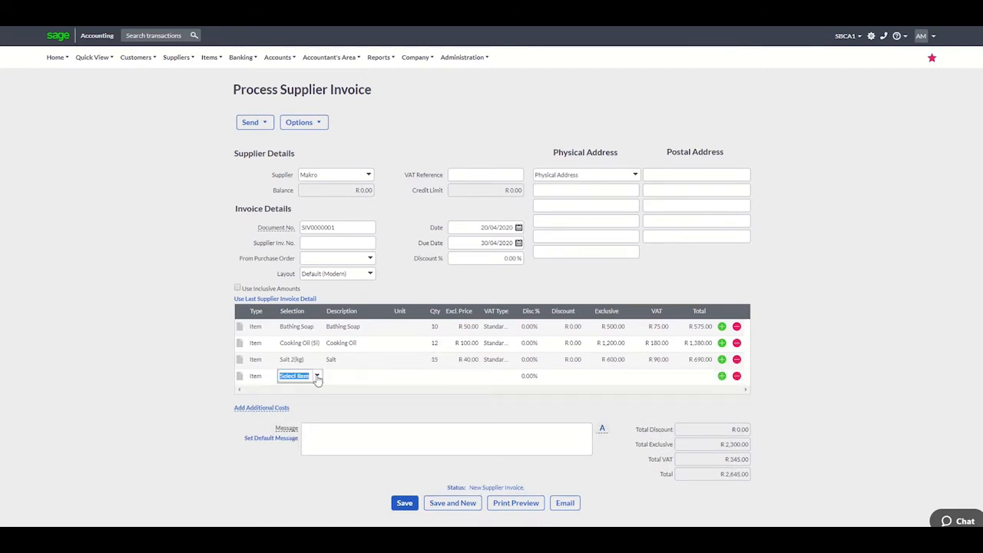
left_click(316, 376)
left_click(313, 457)
left_click(428, 376)
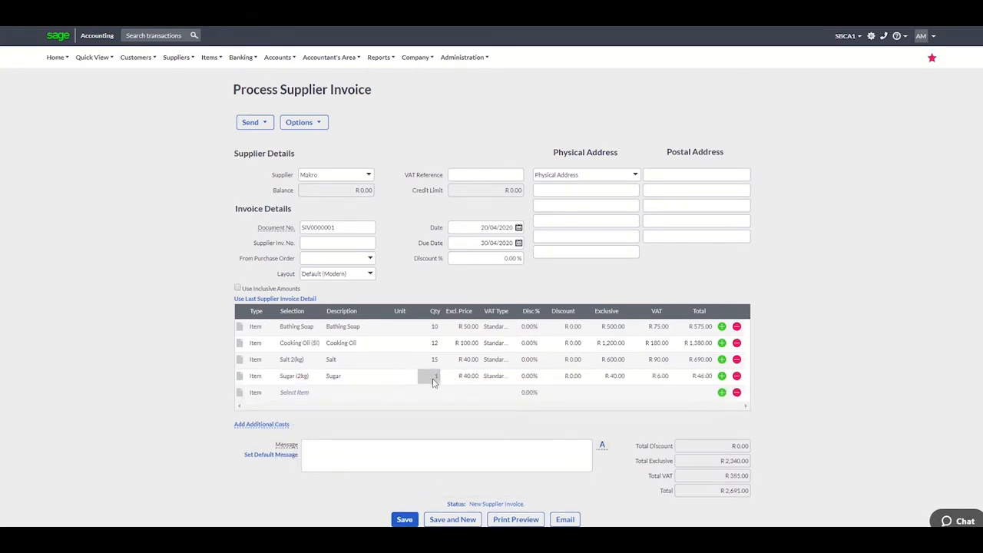
left_click(435, 378)
type("20")
left_click(405, 519)
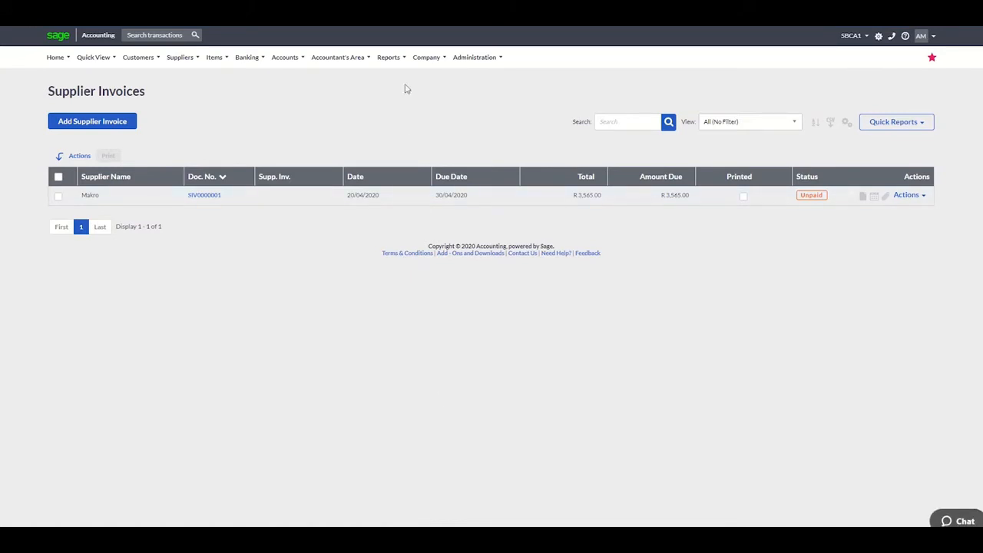
Run the Balance Sheet report at 20/04/2020 and drill into the Inventory balance to examine its transactions
mouse_move(400, 66)
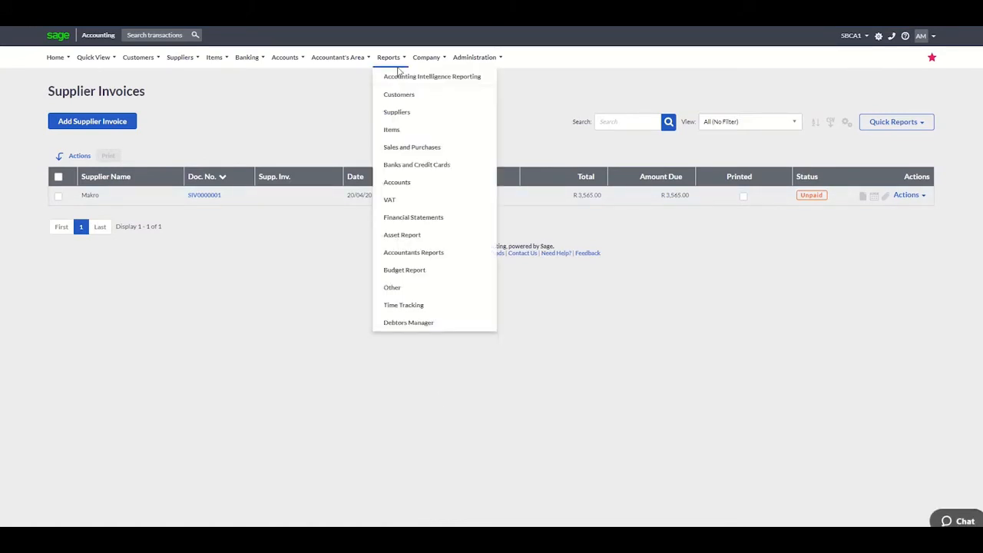
left_click(413, 218)
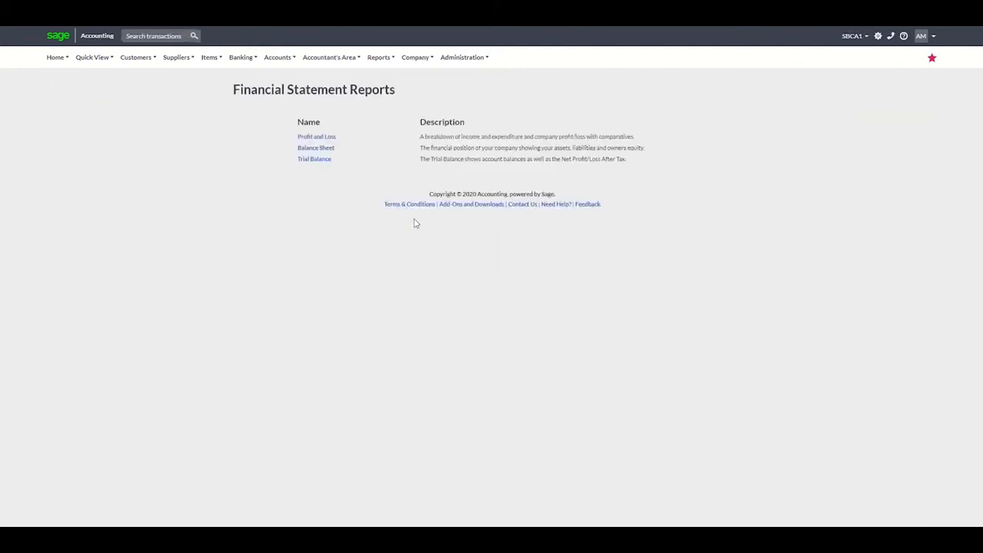
left_click(321, 151)
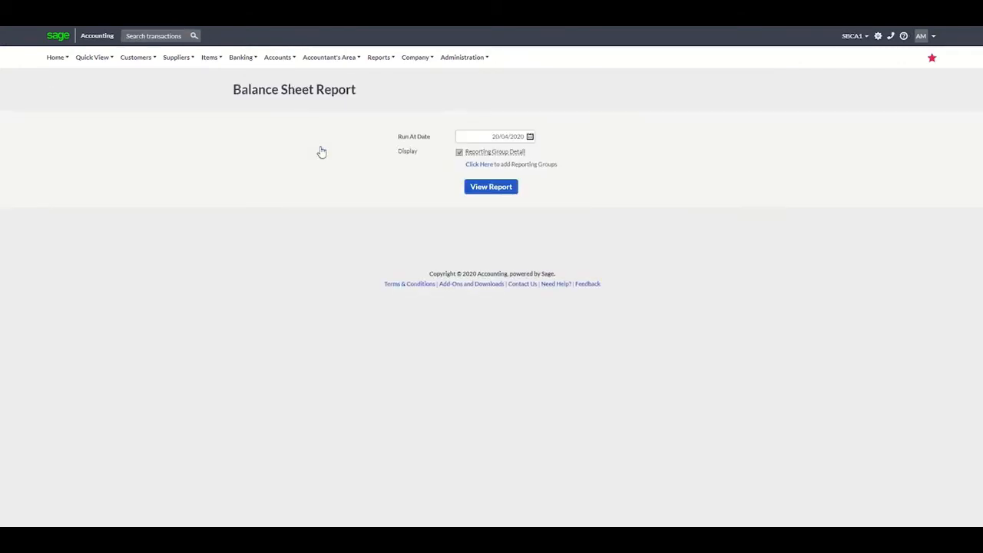
left_click(486, 189)
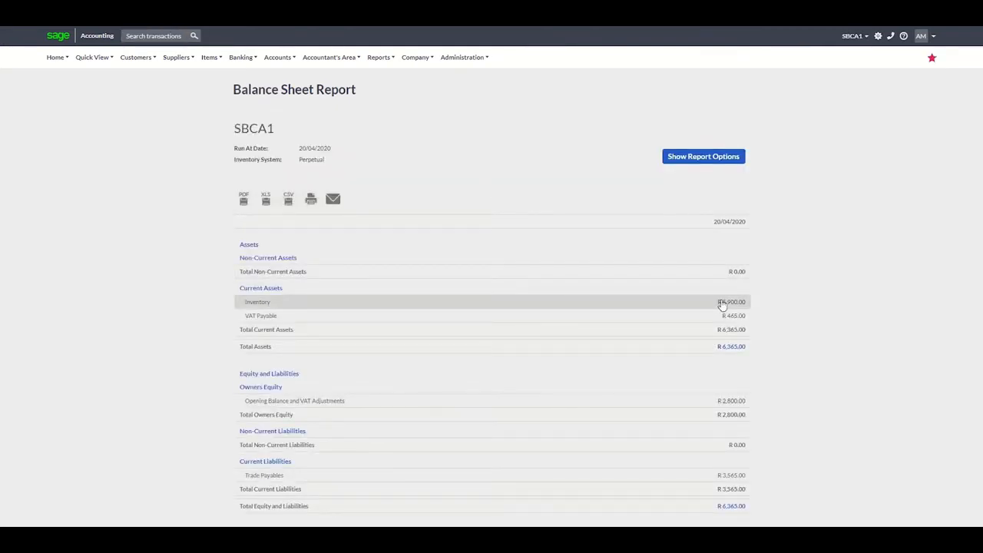
left_click(722, 304)
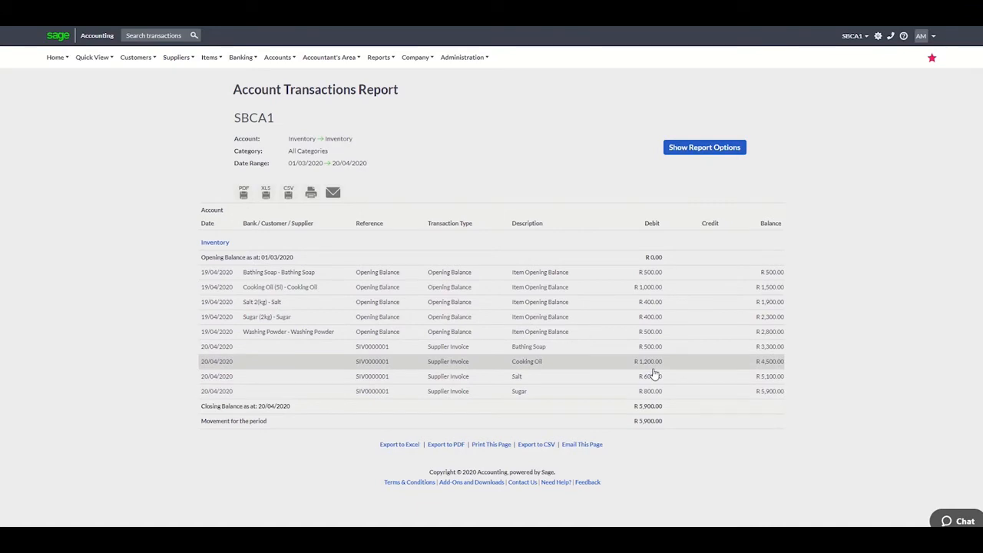
Run the Account Transactions report for the current month filtered to the Supplier Invoice transaction type
left_click(382, 57)
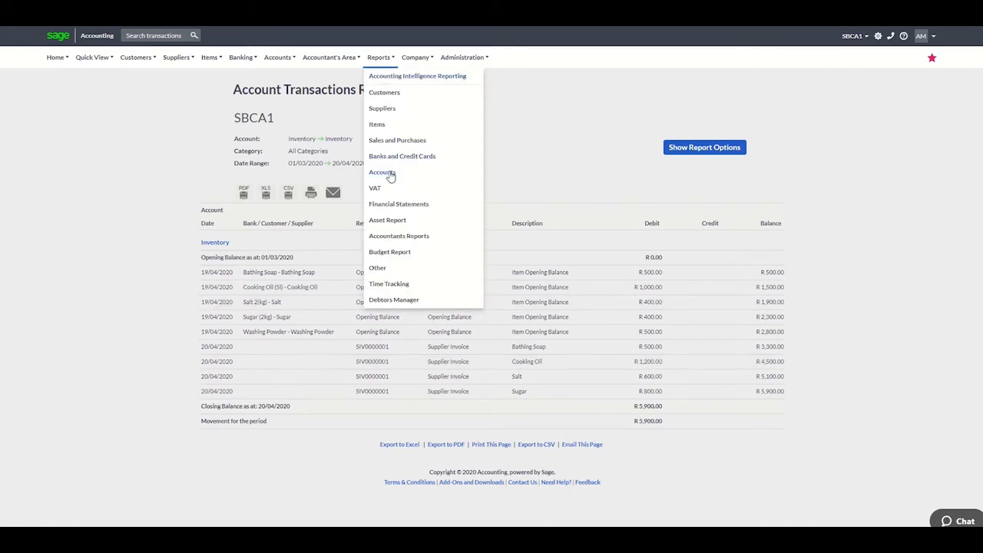
left_click(390, 175)
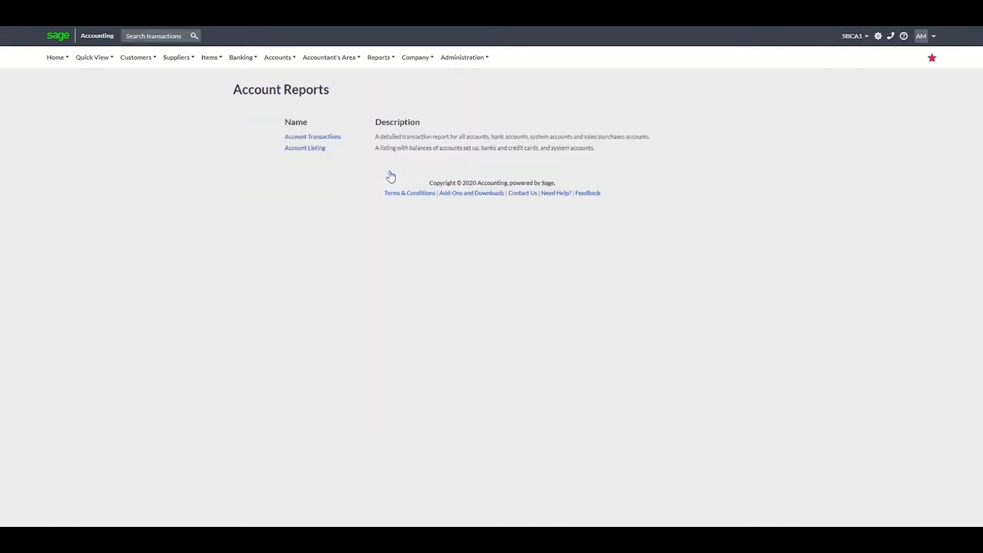
left_click(335, 138)
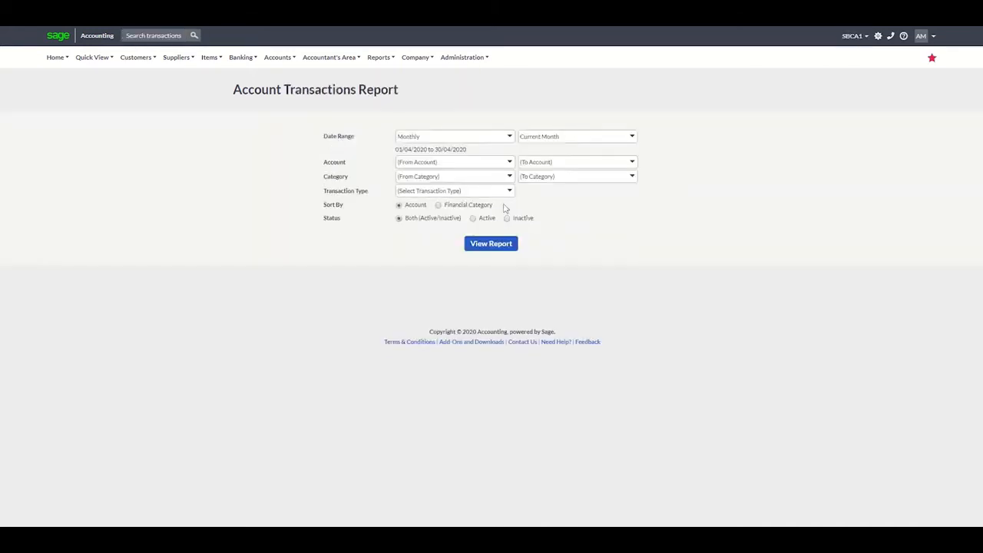
left_click(511, 192)
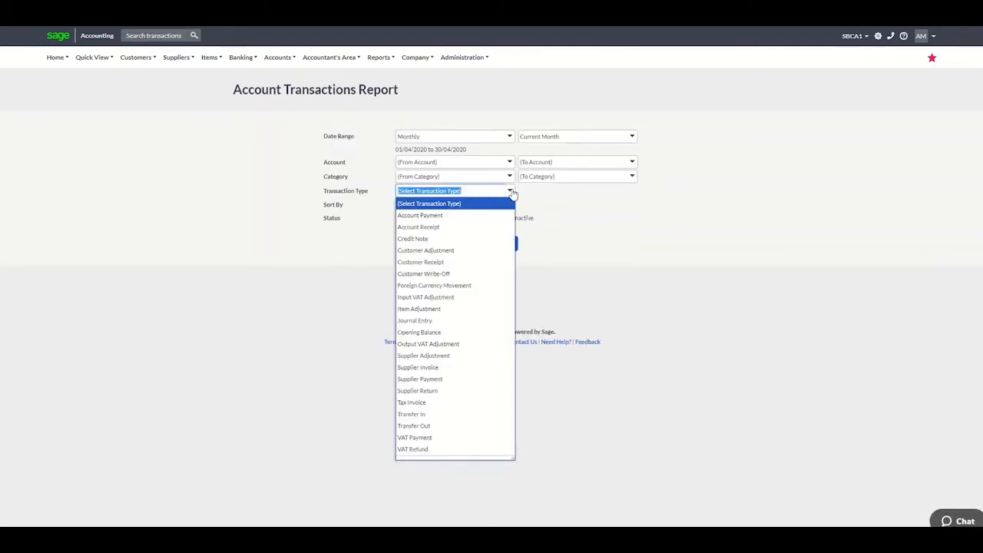
type("stment")
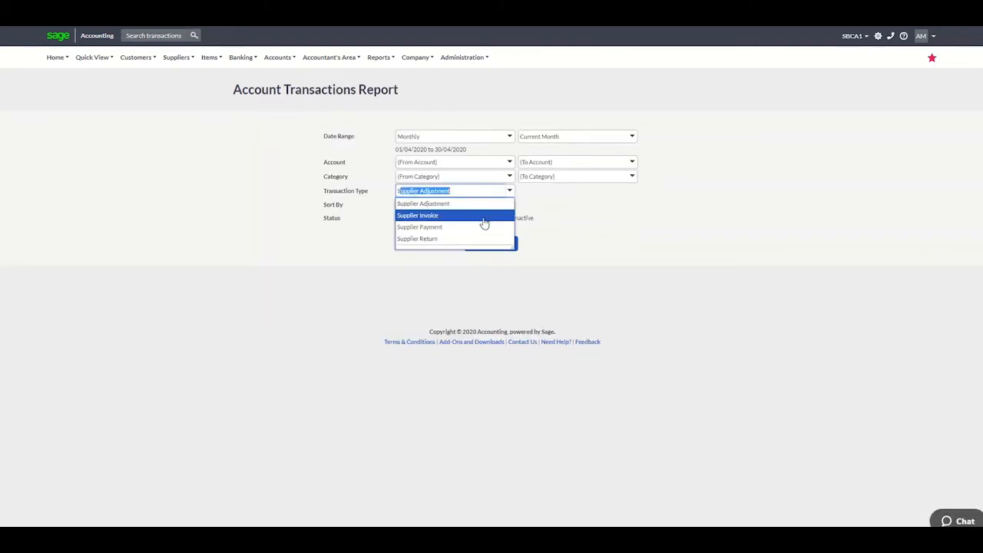
left_click(486, 217)
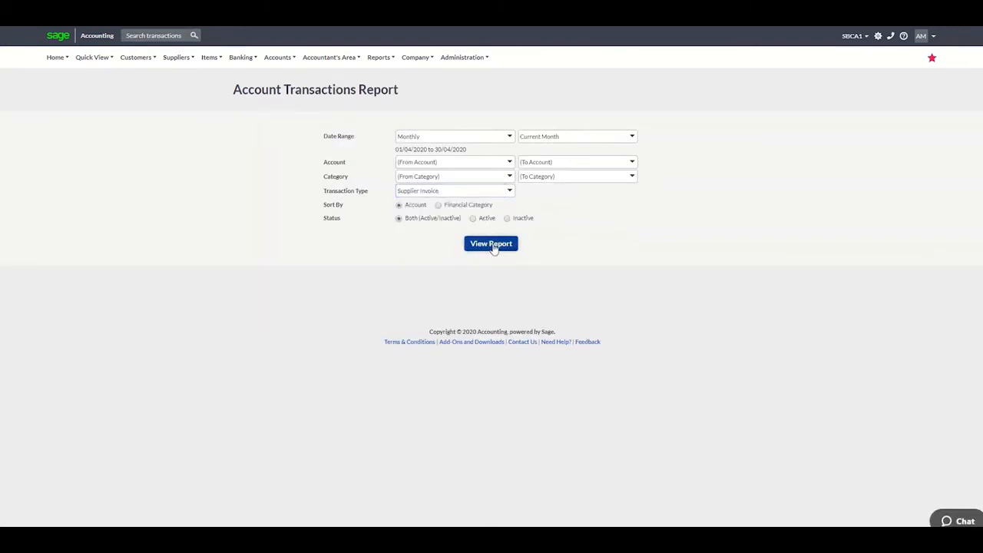
left_click(491, 244)
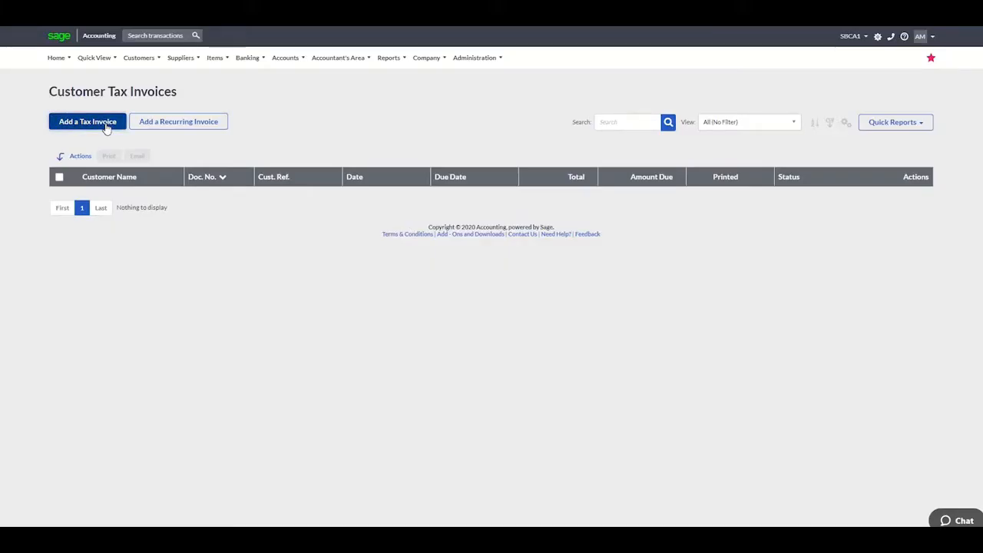
Start a new customer tax invoice and select the existing customer
left_click(106, 128)
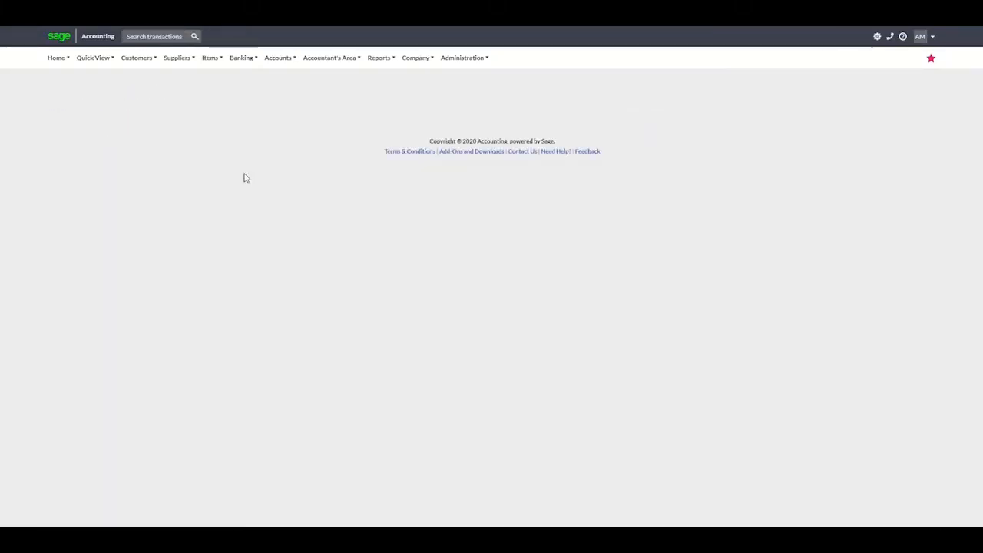
left_click(370, 172)
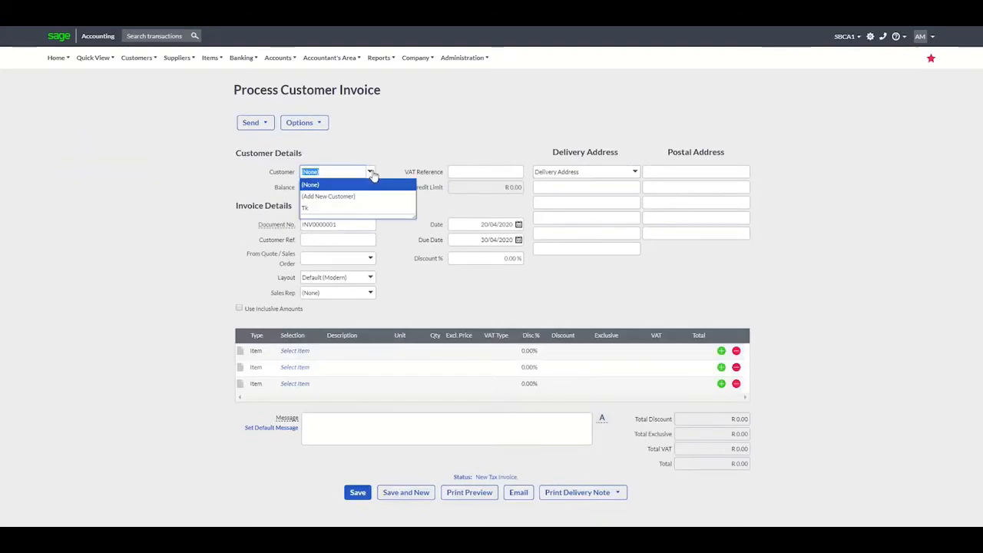
left_click(341, 209)
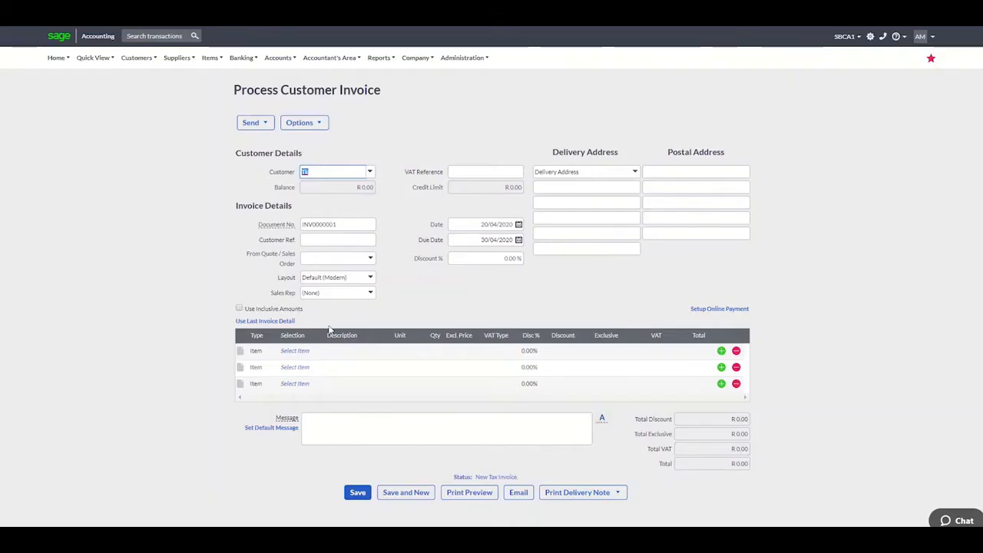
Add Bathing Soap to the first customer invoice line with a quantity of 2
left_click(307, 352)
left_click(317, 351)
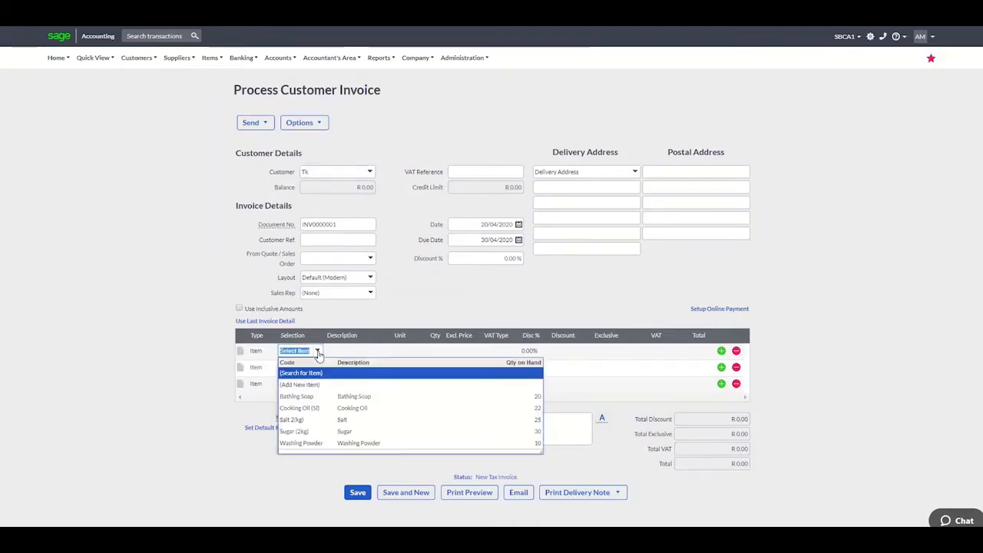
left_click(314, 396)
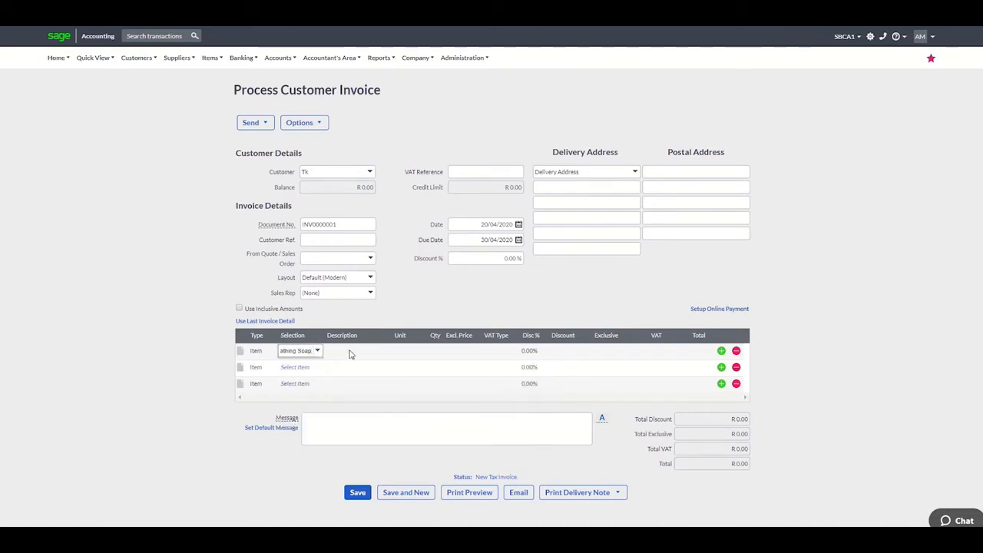
left_click(435, 350)
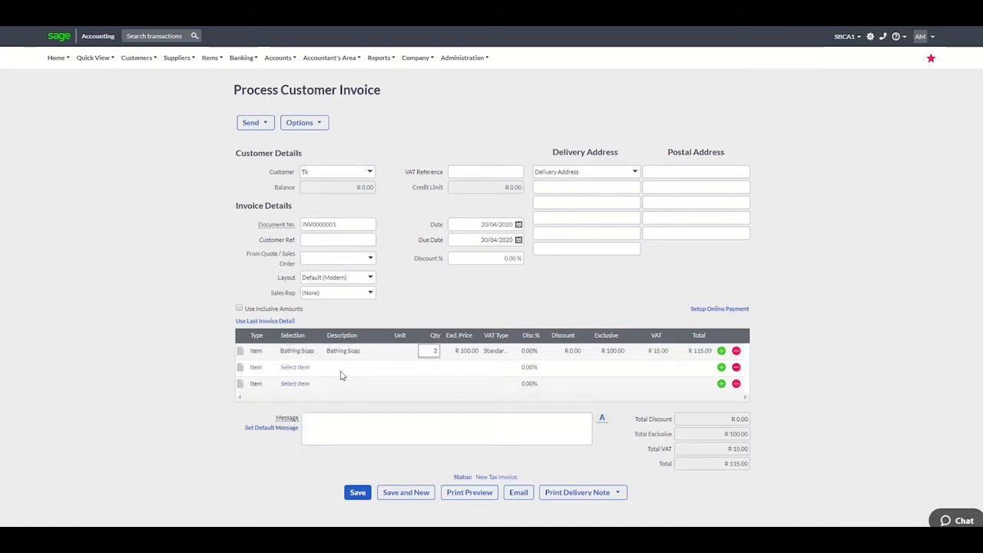
Add Cooking Oil (5l) to the second customer invoice line with a quantity of 3
left_click(302, 370)
left_click(314, 371)
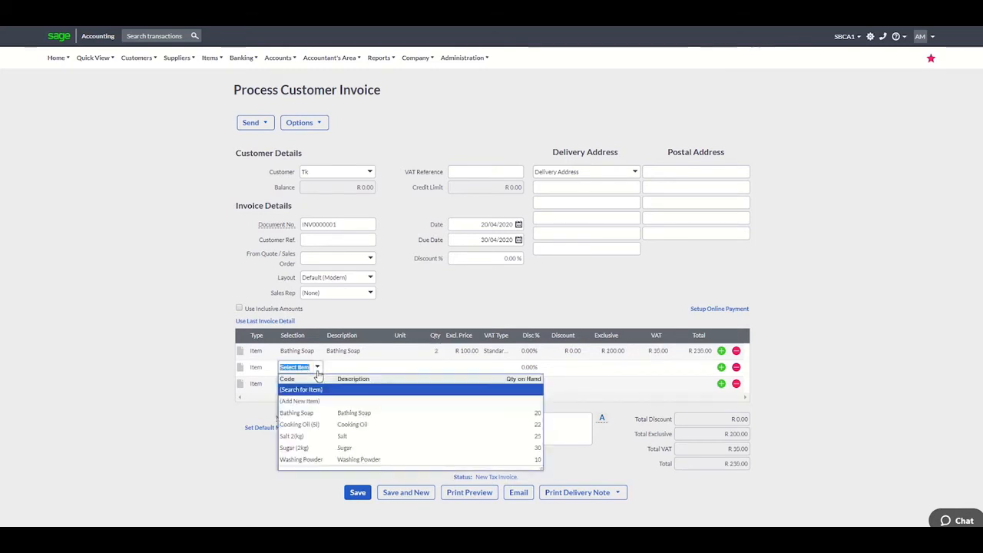
left_click(311, 423)
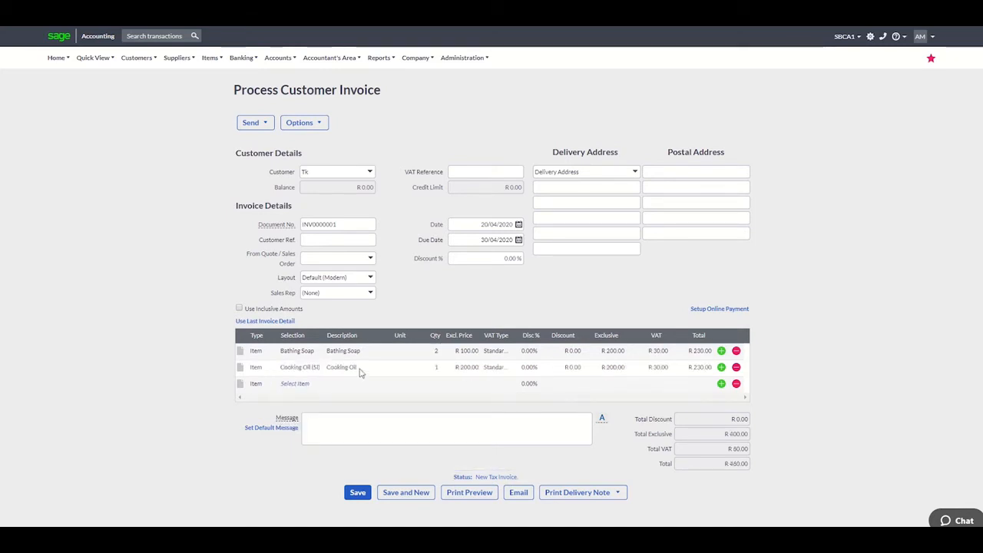
left_click(435, 367)
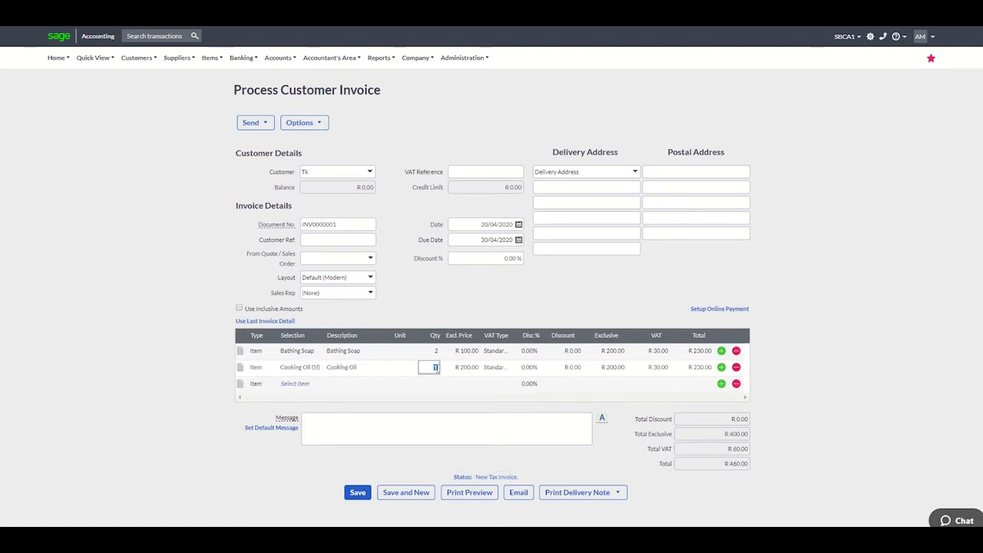
type("3")
Add Sugar (2kg) to the third customer invoice line with a quantity of 4
left_click(308, 384)
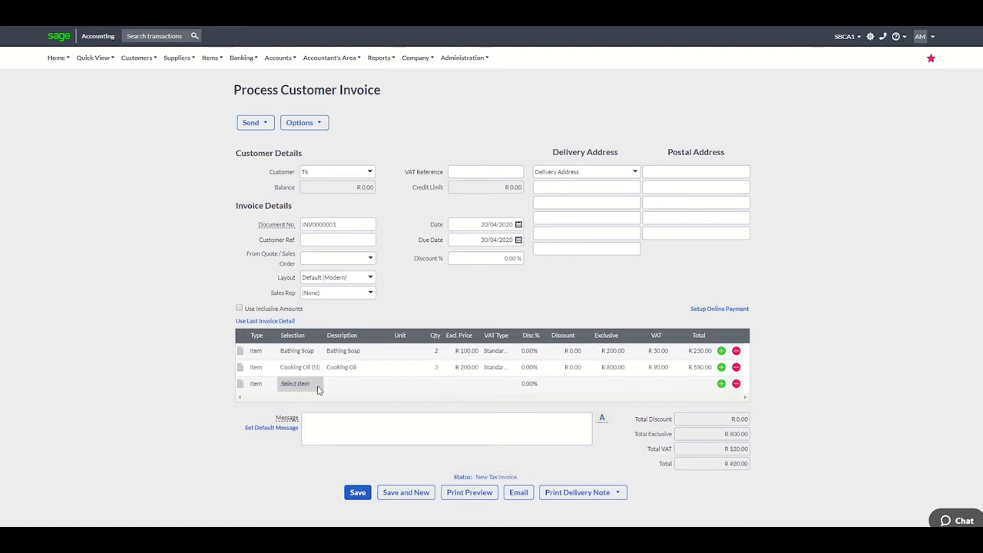
left_click(318, 385)
left_click(314, 466)
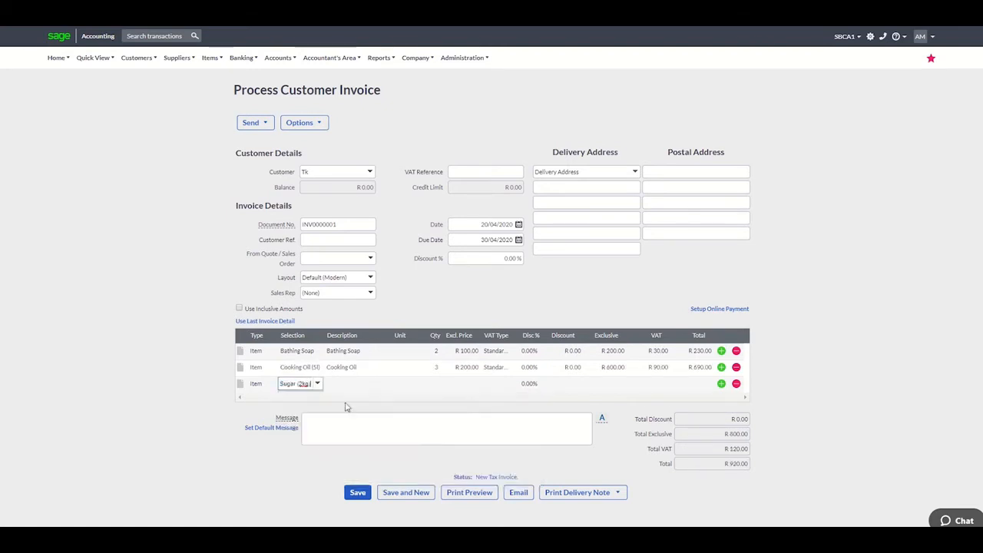
left_click(436, 383)
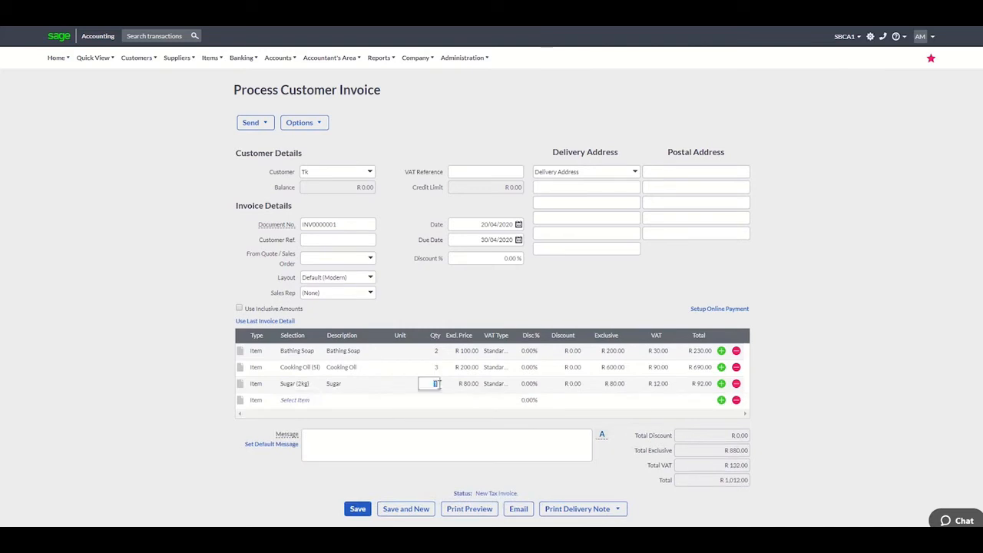
Add Salt 2(kg) to the fourth customer invoice line with a quantity of 5
left_click(299, 404)
left_click(318, 402)
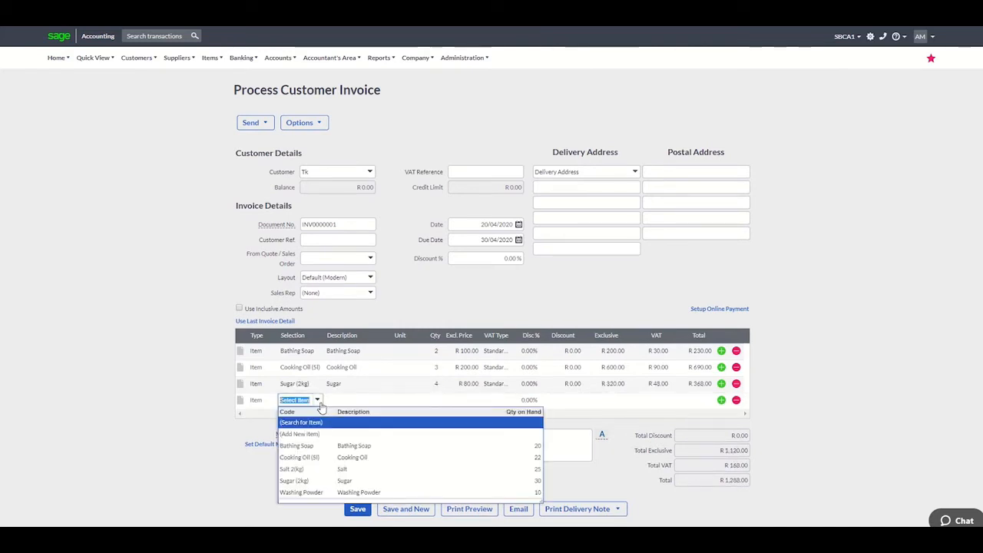
left_click(329, 470)
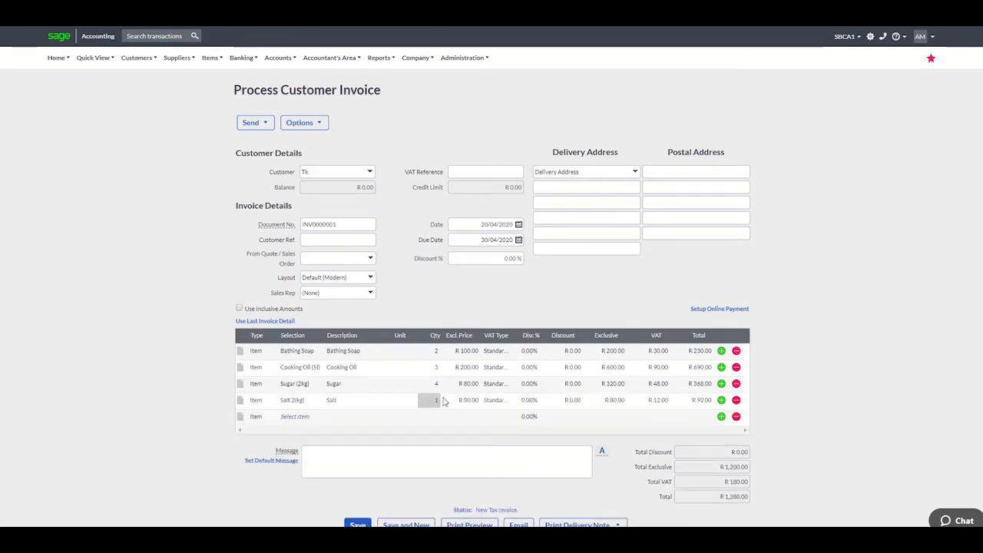
left_click(432, 400)
type("5")
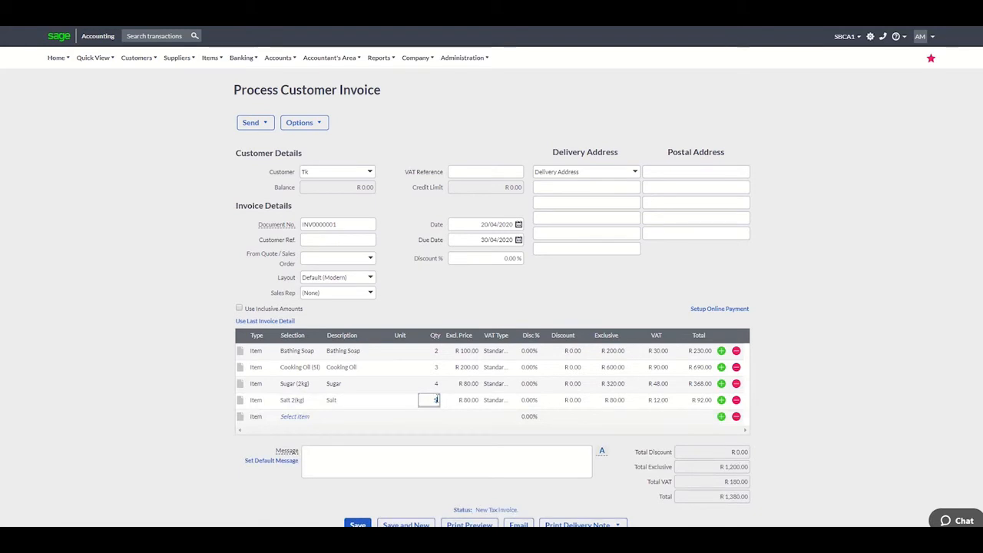
left_click(464, 430)
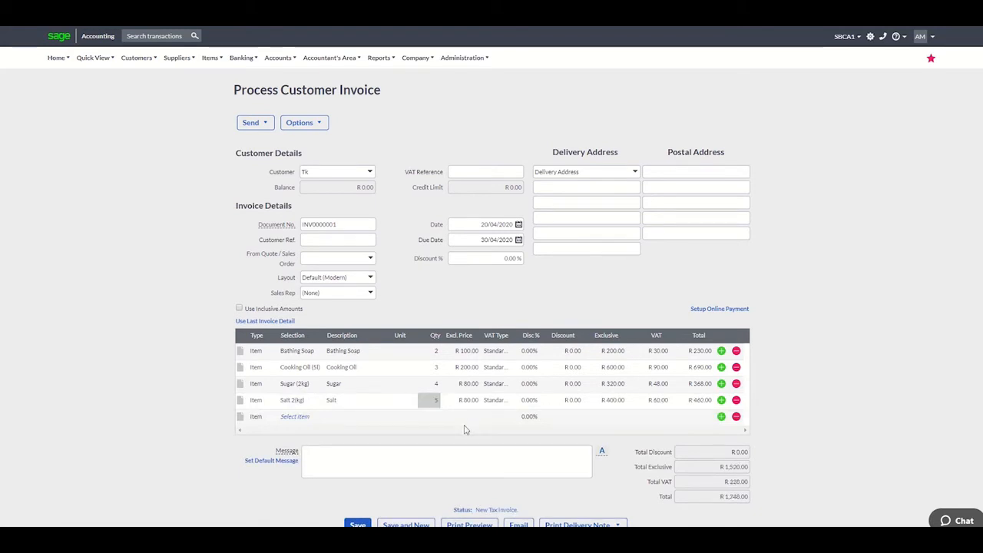
Save the customer invoice and open the options for the Account Transactions report
left_click(357, 524)
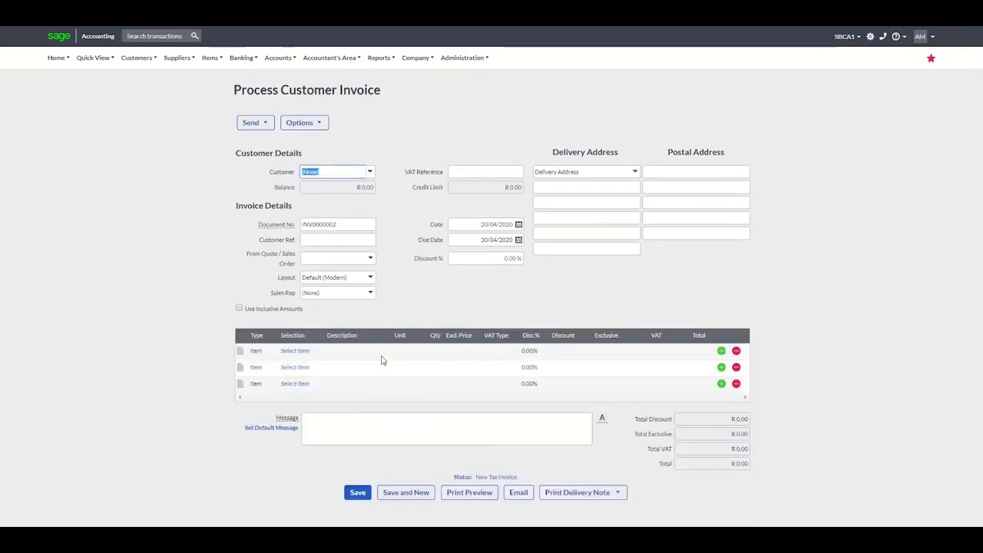
mouse_move(392, 63)
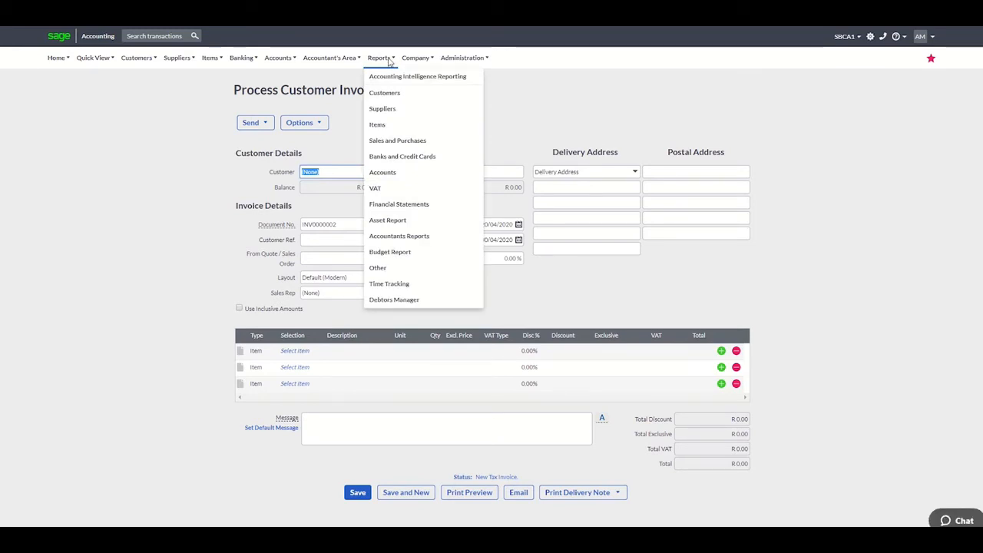
left_click(384, 172)
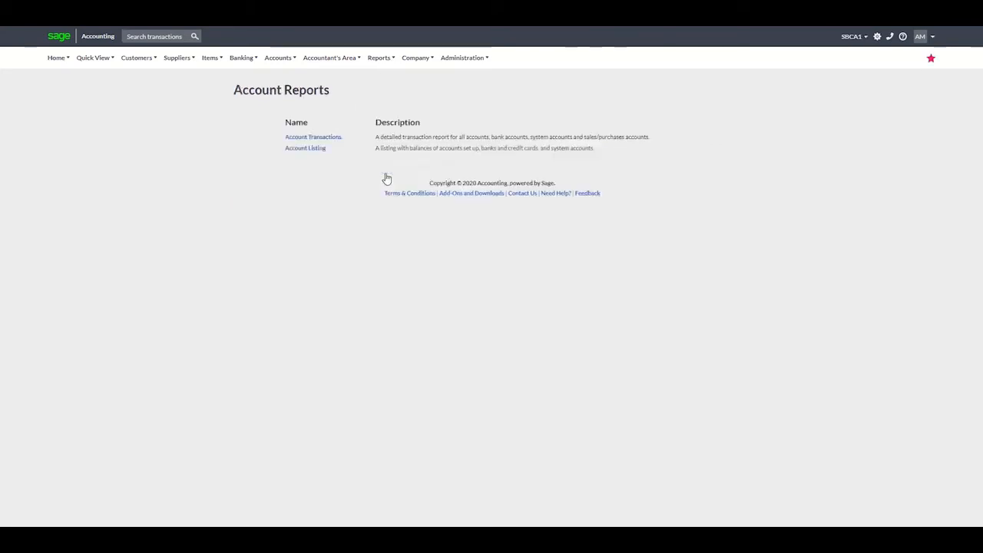
left_click(332, 140)
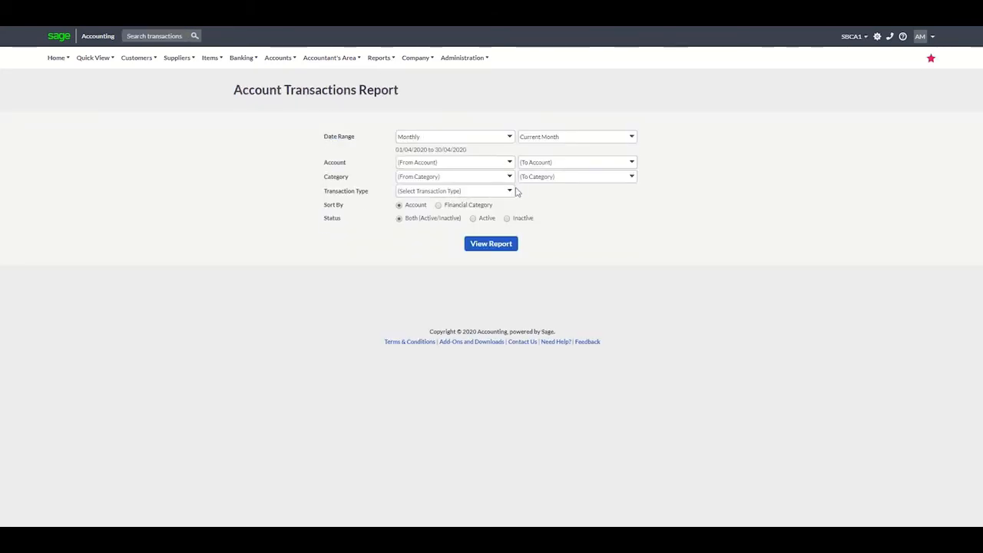
left_click(510, 192)
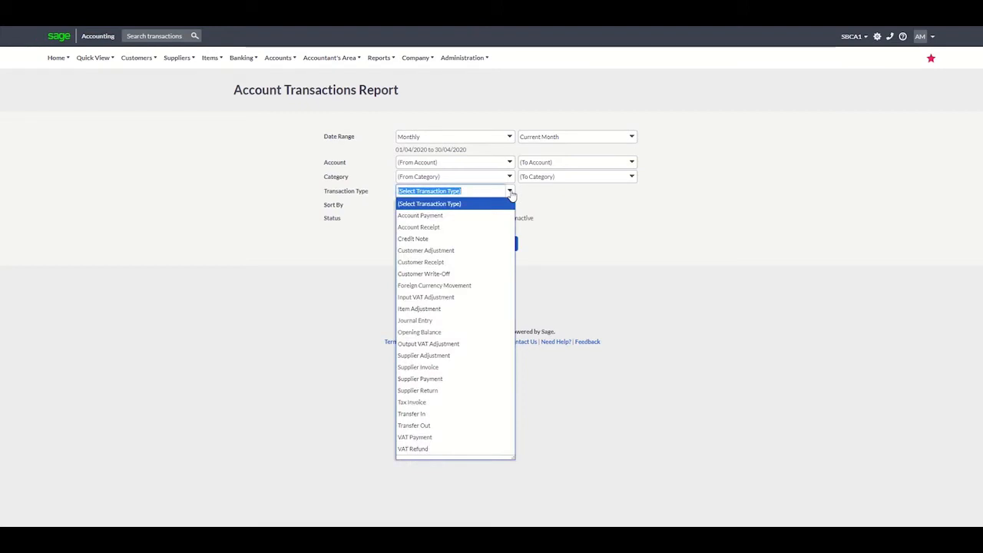
type("Customer Adjustment")
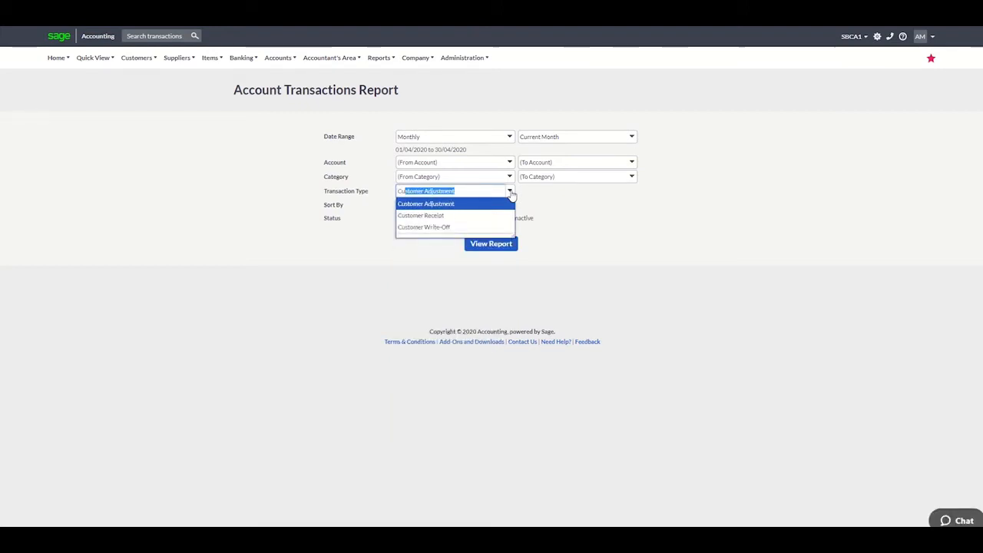
left_click(510, 191)
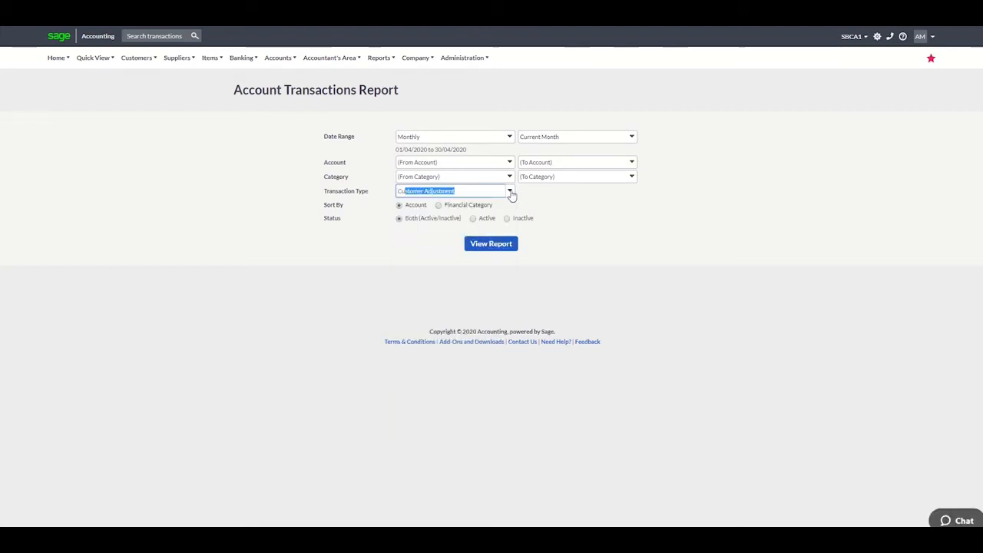
Run the Account Transactions report for the Tax Invoice transaction type and review the entries posted to each account
left_click(510, 191)
type("Tax Invoice")
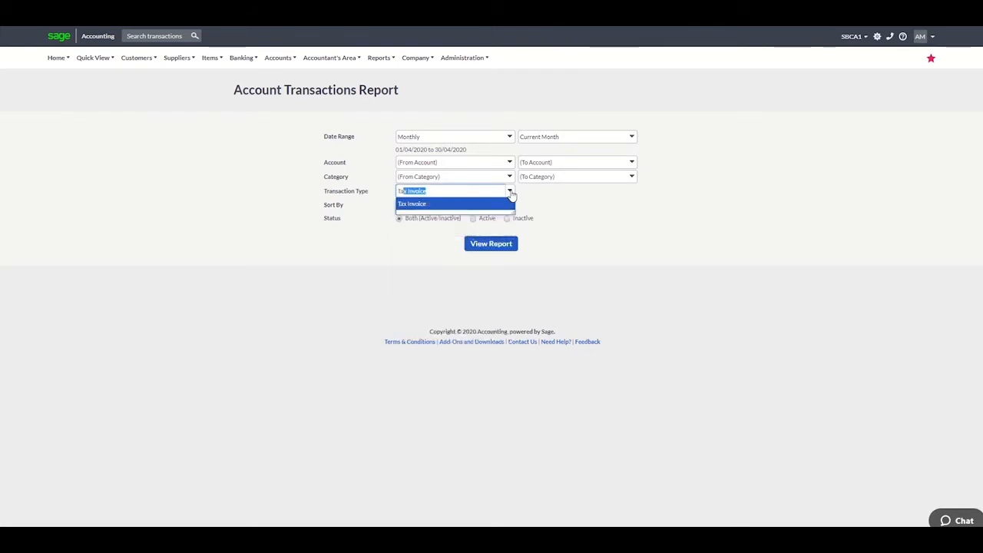
left_click(481, 205)
left_click(490, 246)
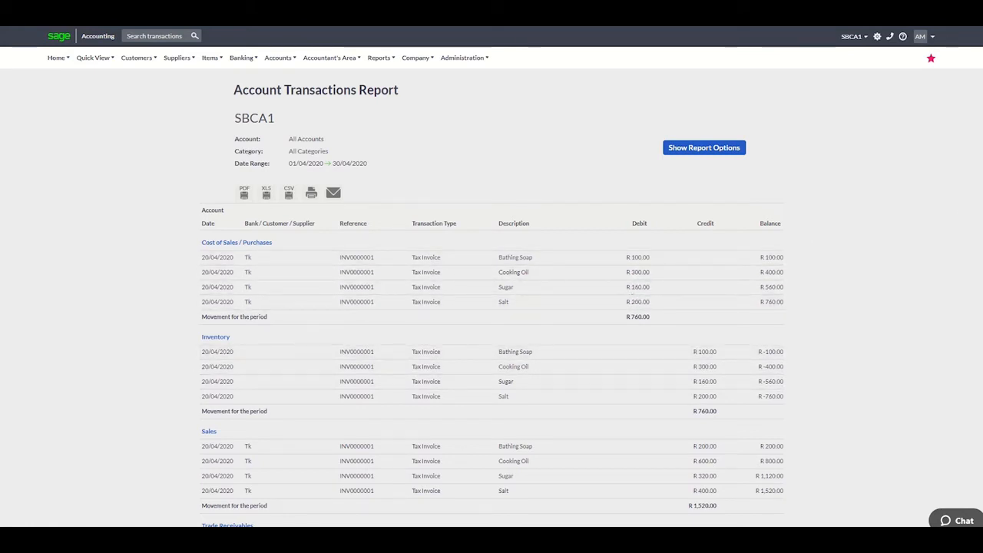
scroll(492, 277, "down", 3)
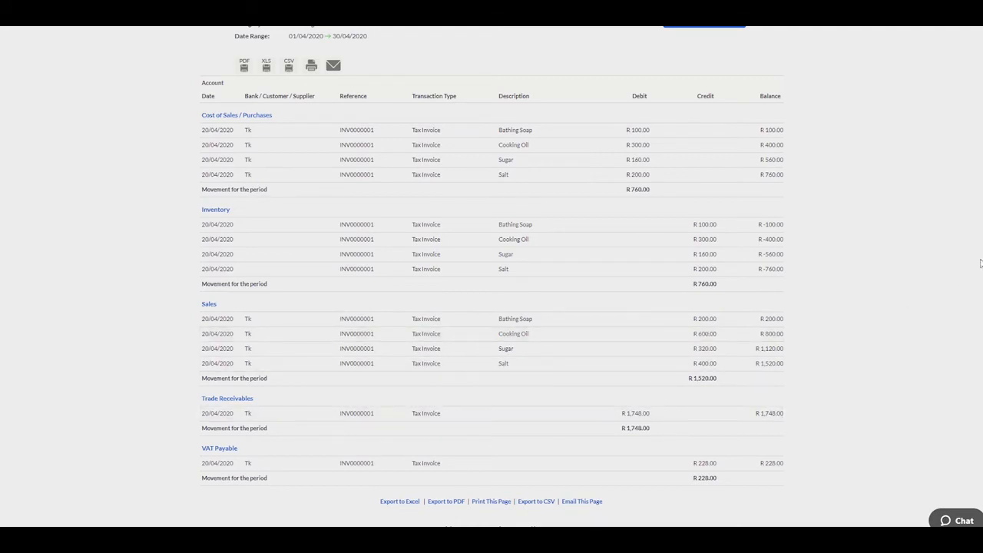
scroll(674, 177, "up", 3)
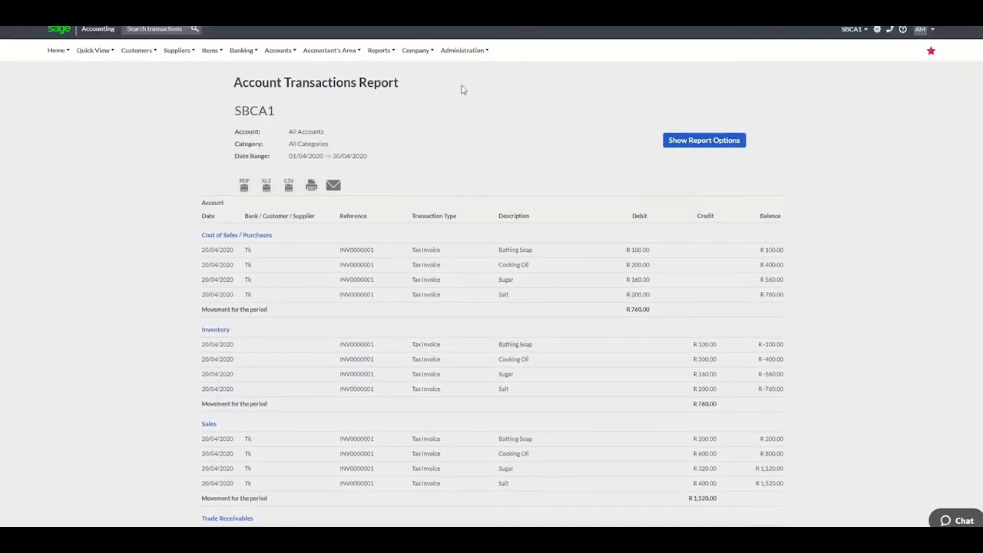
Run the Profit and Loss report for the current month and inspect its Cost of Sales / Purchases amount
left_click(384, 52)
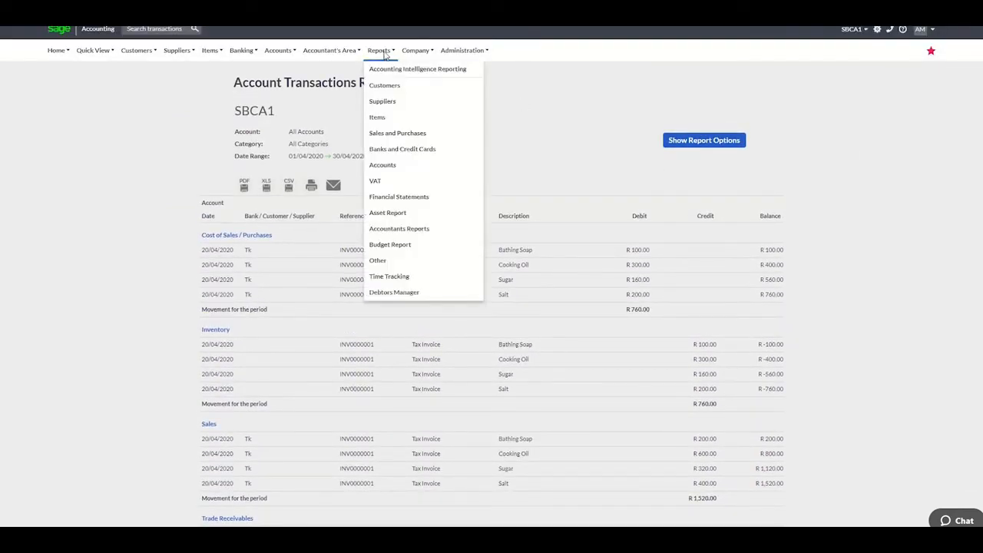
left_click(413, 197)
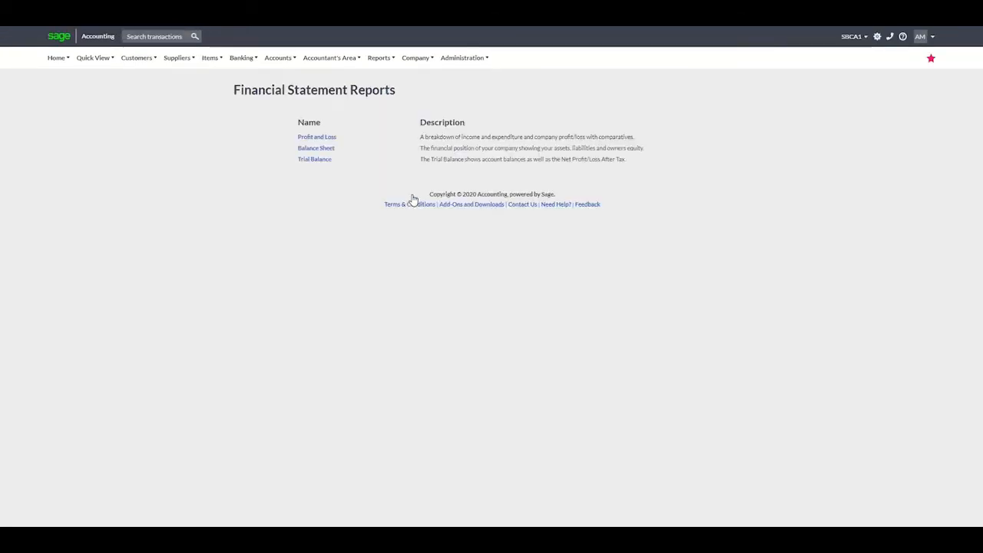
left_click(327, 140)
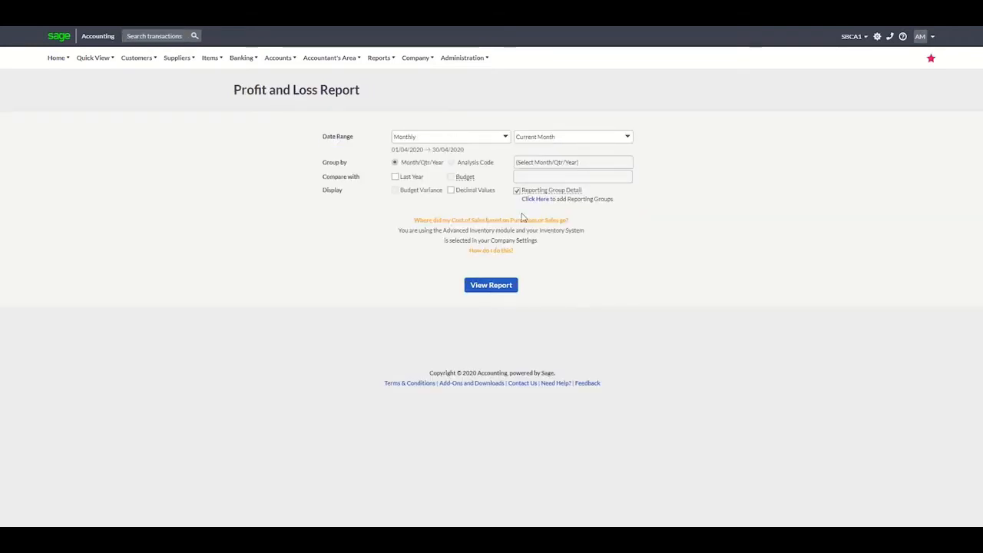
left_click(500, 287)
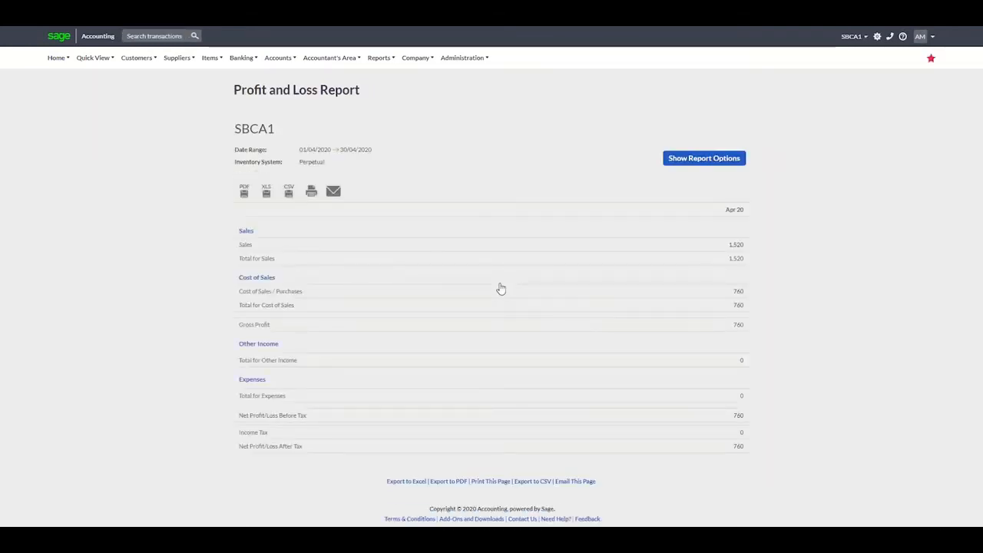
left_click(738, 293)
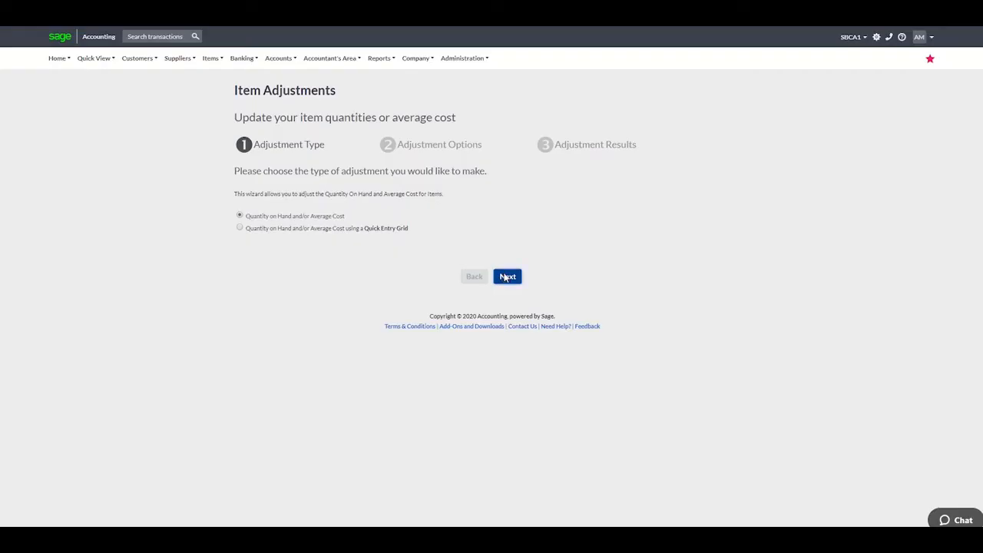
Begin a Quantity on Hand and/or Average Cost adjustment for Bathing Soap, giving "test" as the reason
left_click(507, 276)
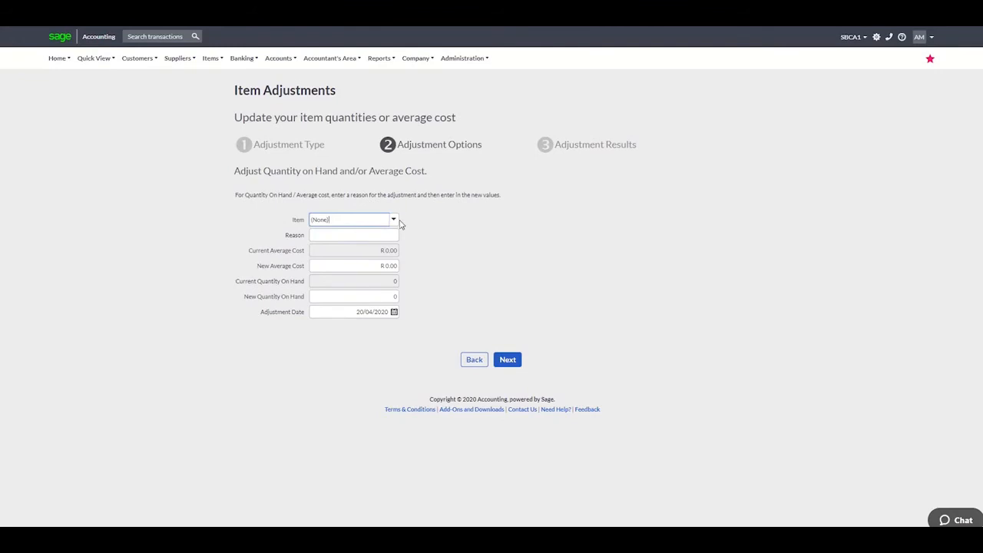
left_click(398, 223)
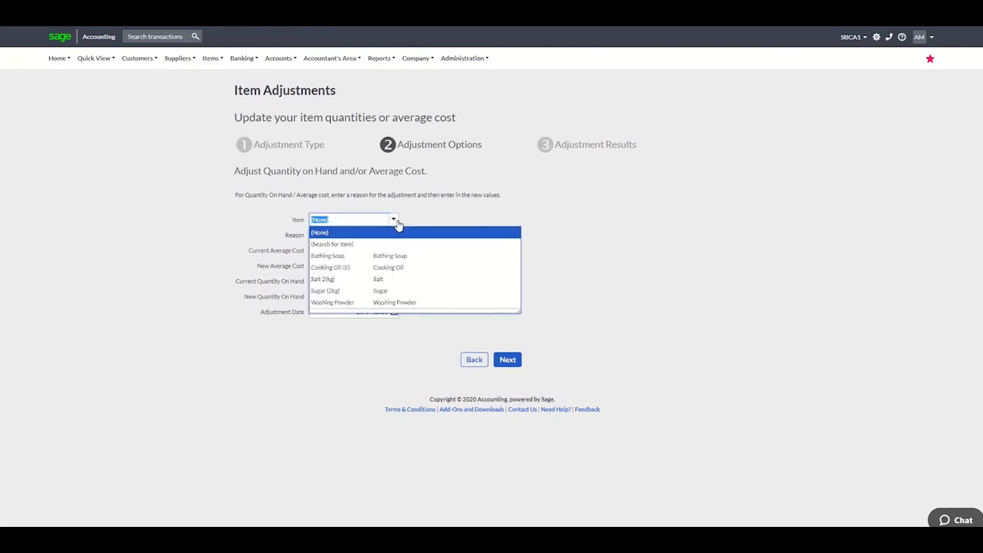
left_click(391, 256)
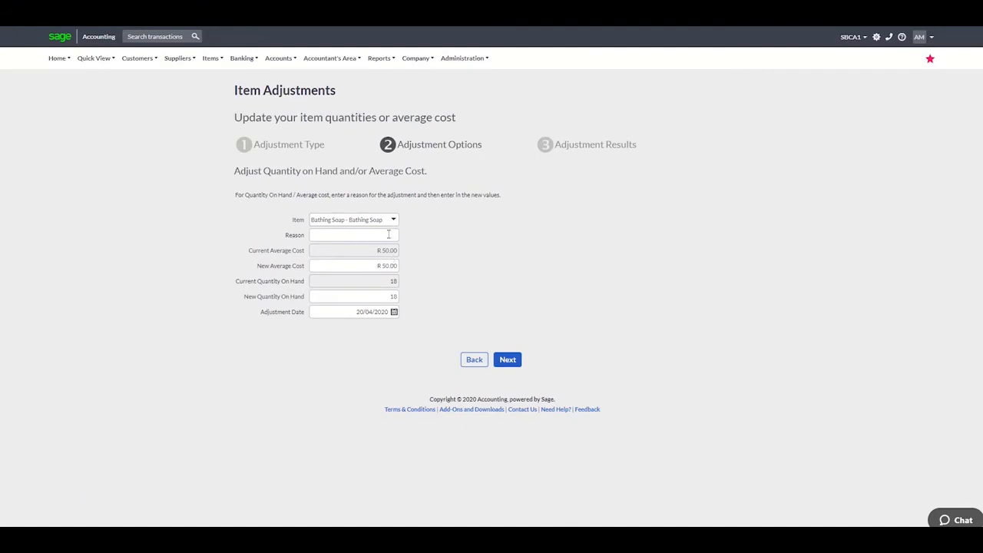
left_click(389, 234)
type("Tes")
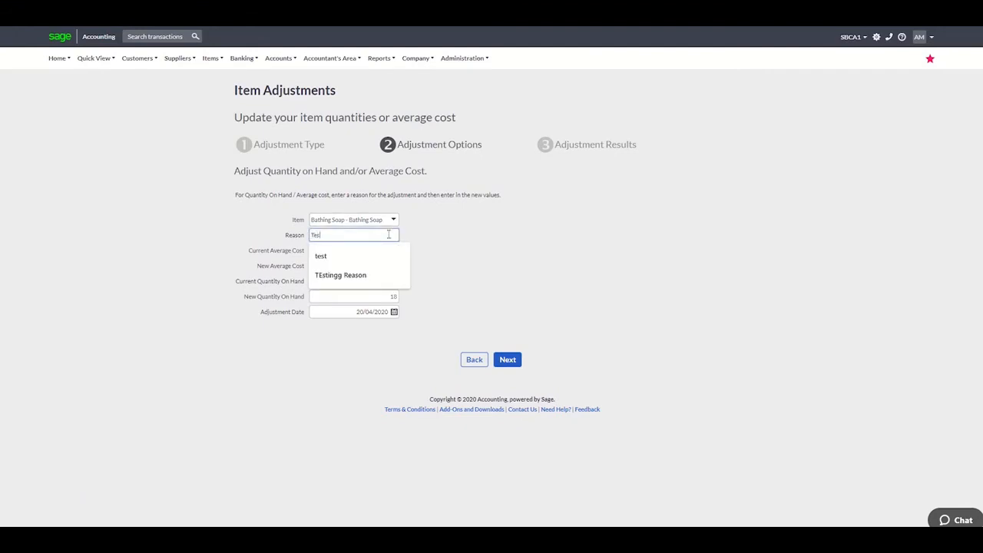
type("t")
left_click(378, 258)
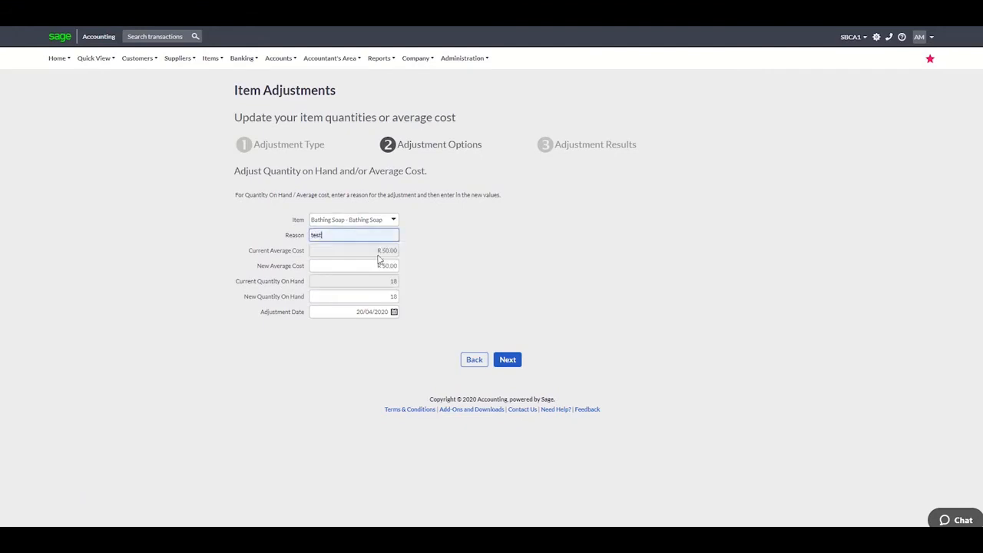
Set Bathing Soap's new quantity on hand to 12 and finish the item adjustment
left_click(393, 296)
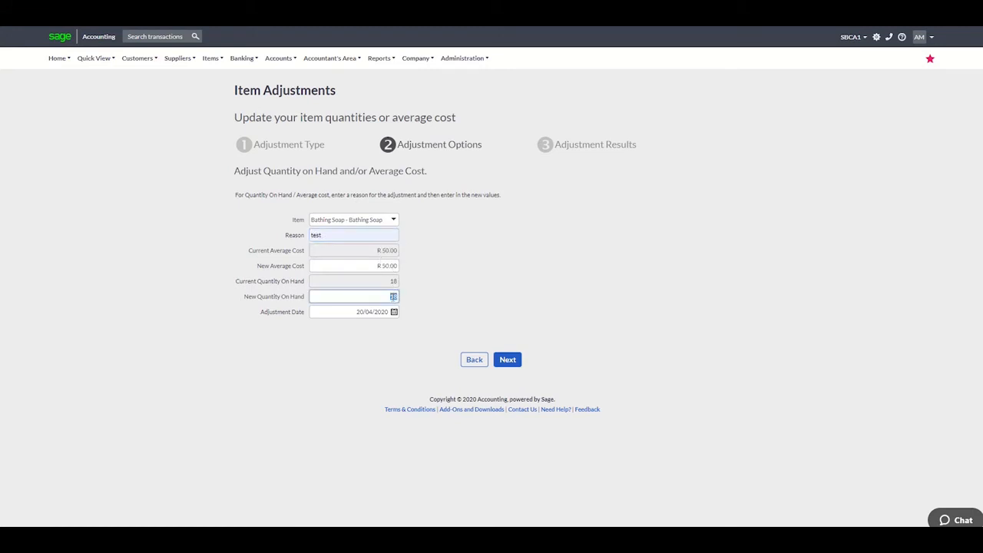
key("BackSpace")
type("12")
left_click(513, 361)
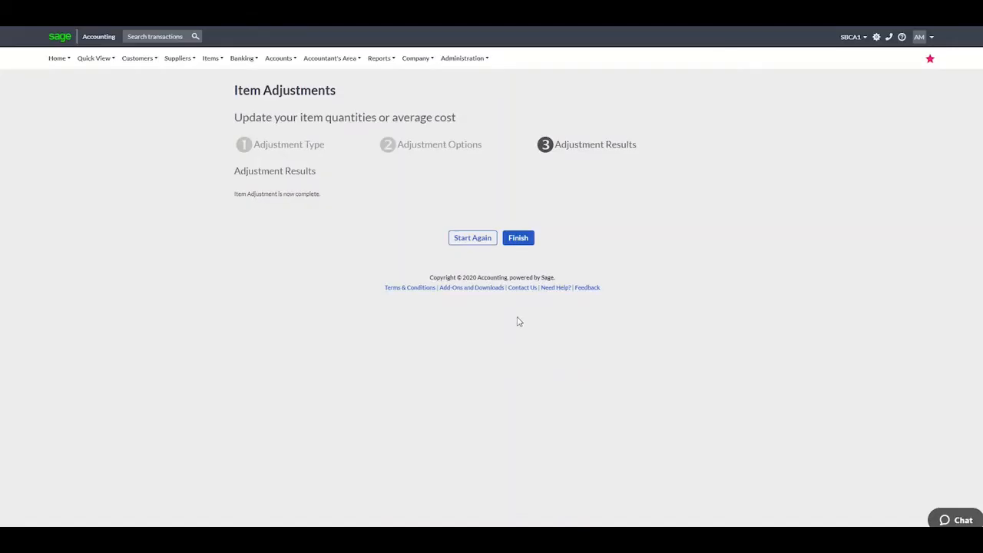
left_click(520, 238)
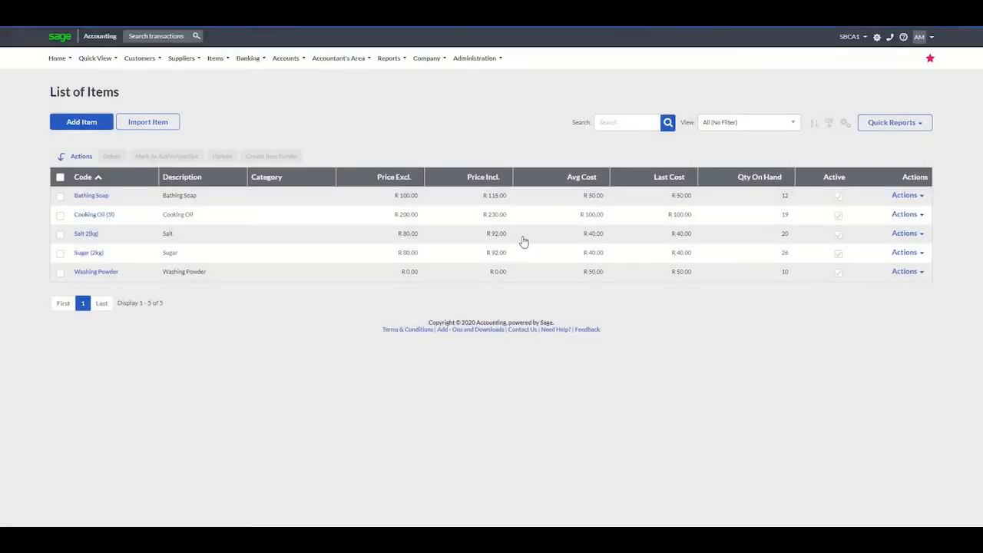
Run the Account Transactions report for the Item Adjustment transaction type and review the Bathing Soap entries
left_click(391, 62)
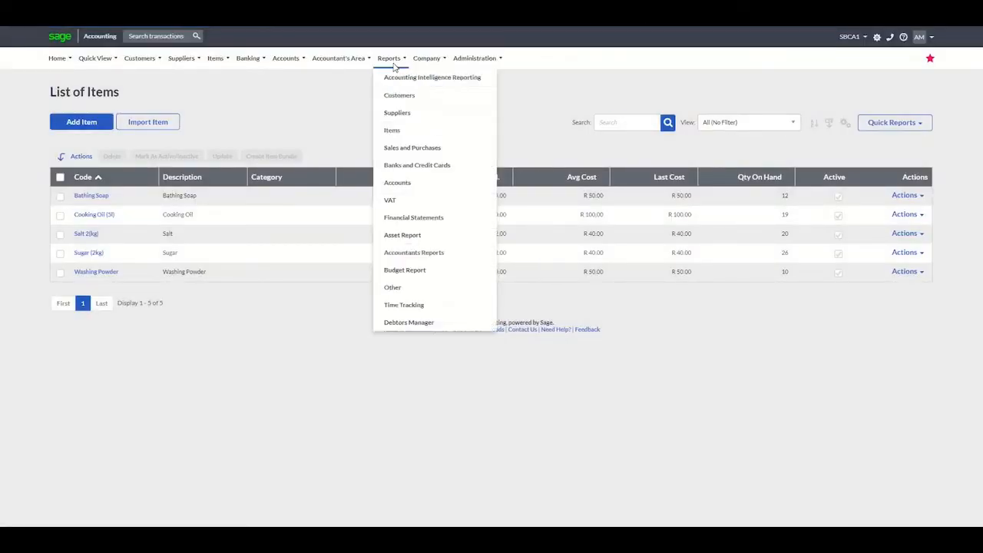
left_click(401, 185)
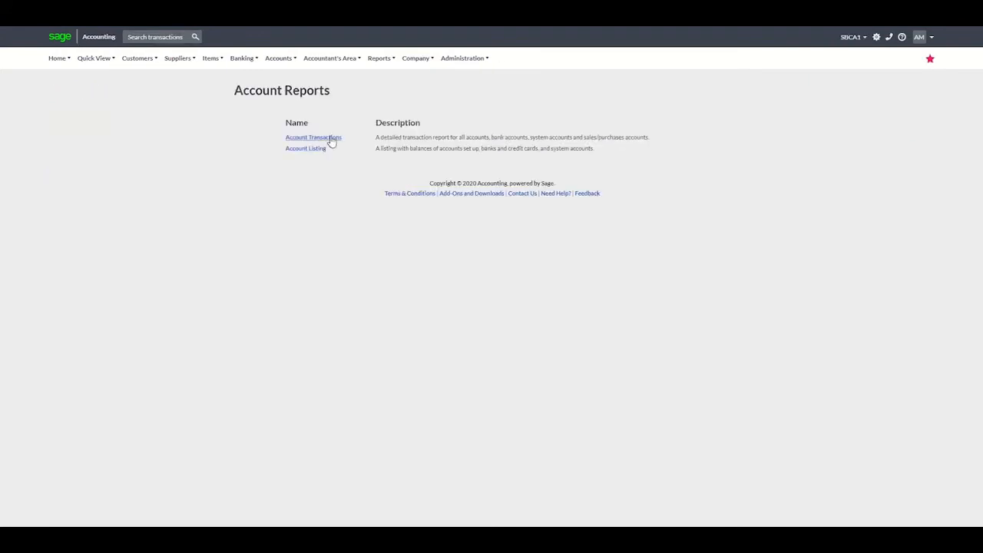
left_click(331, 138)
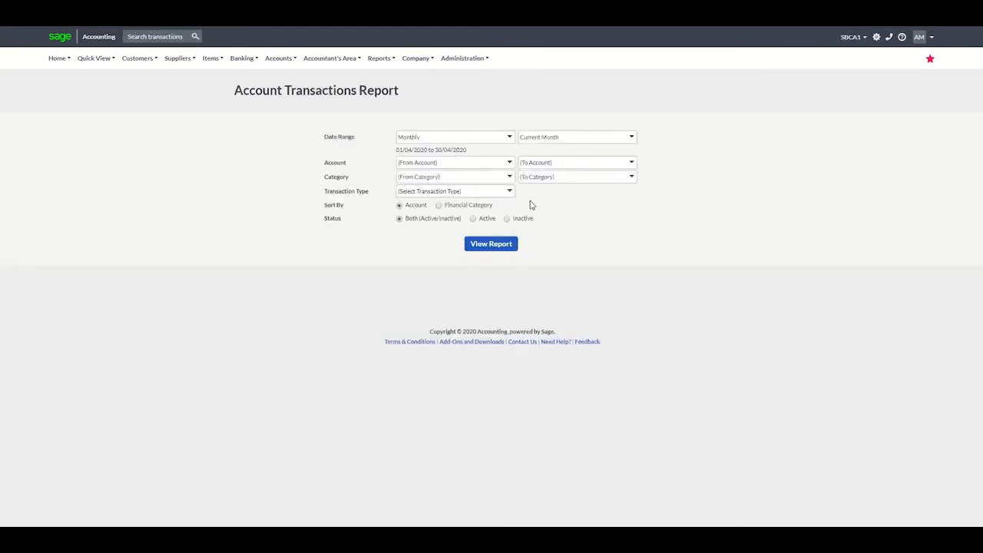
left_click(509, 193)
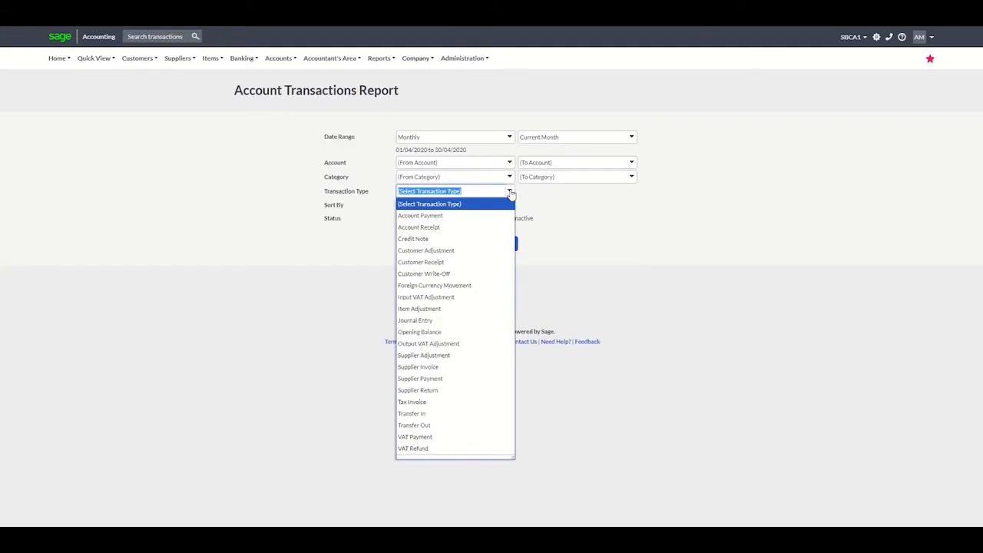
type("I")
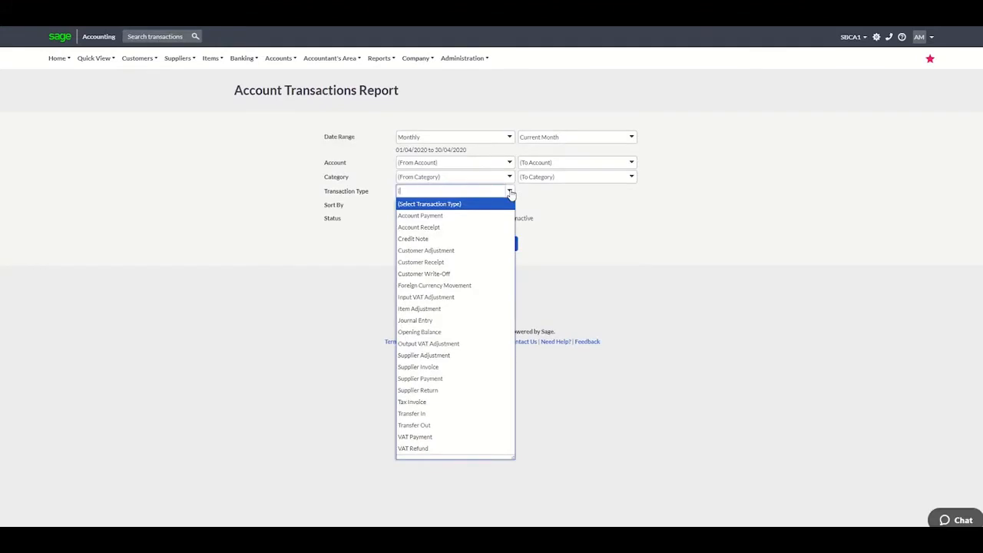
type("nv")
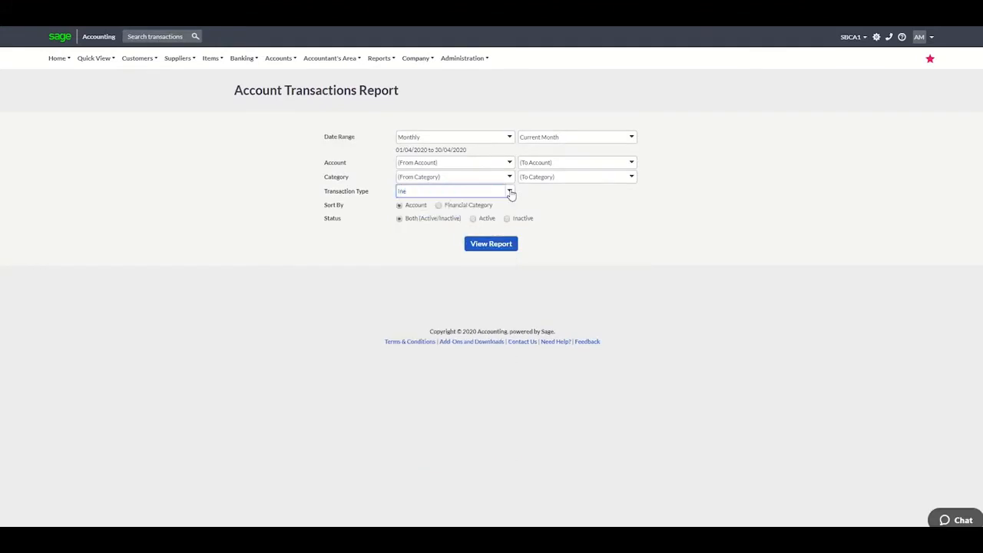
key("BackSpace")
key("BackSpace")
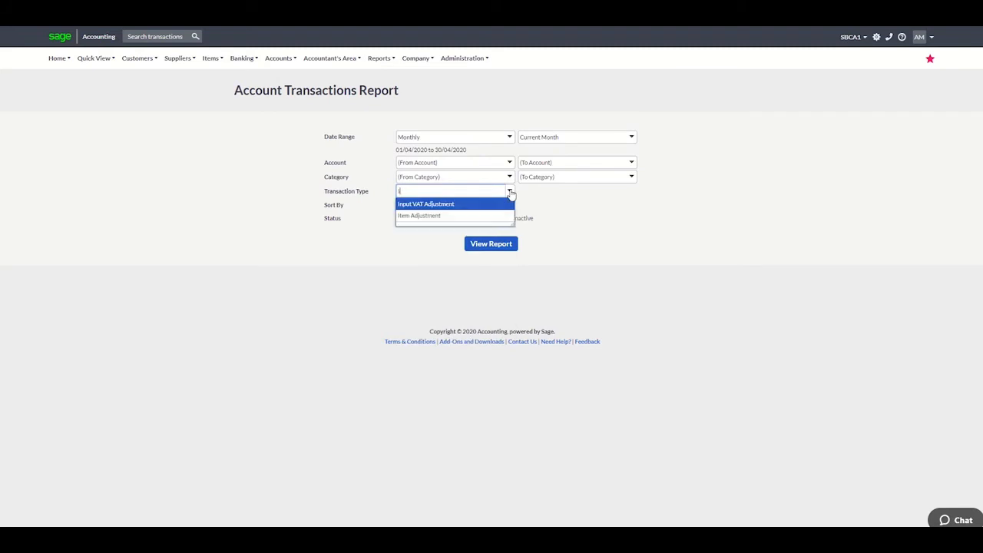
type("tem Adjustment")
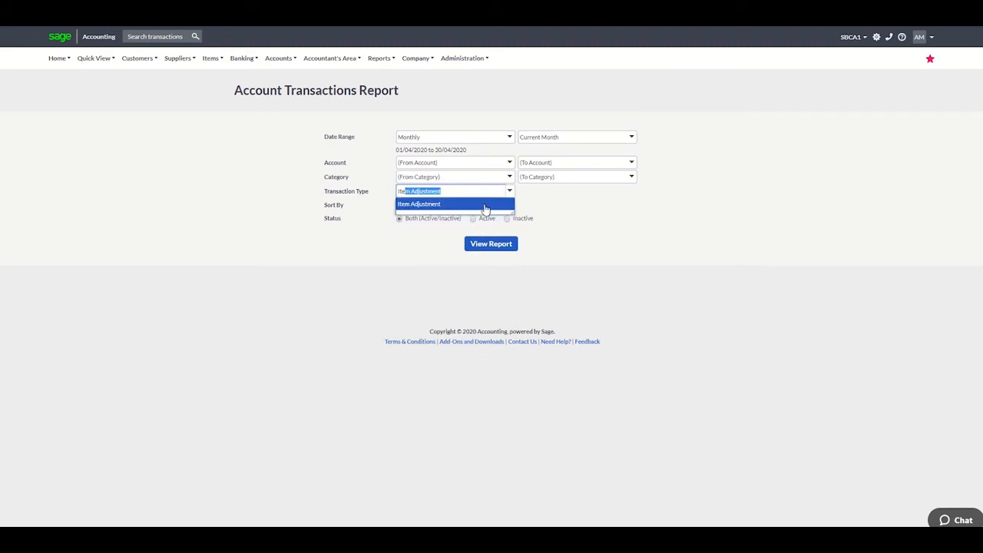
left_click(485, 207)
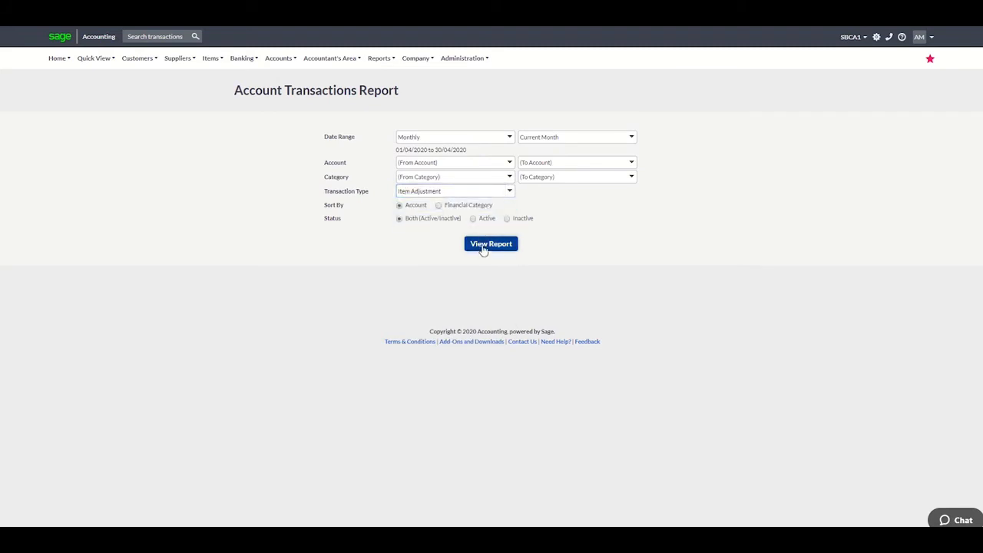
left_click(482, 246)
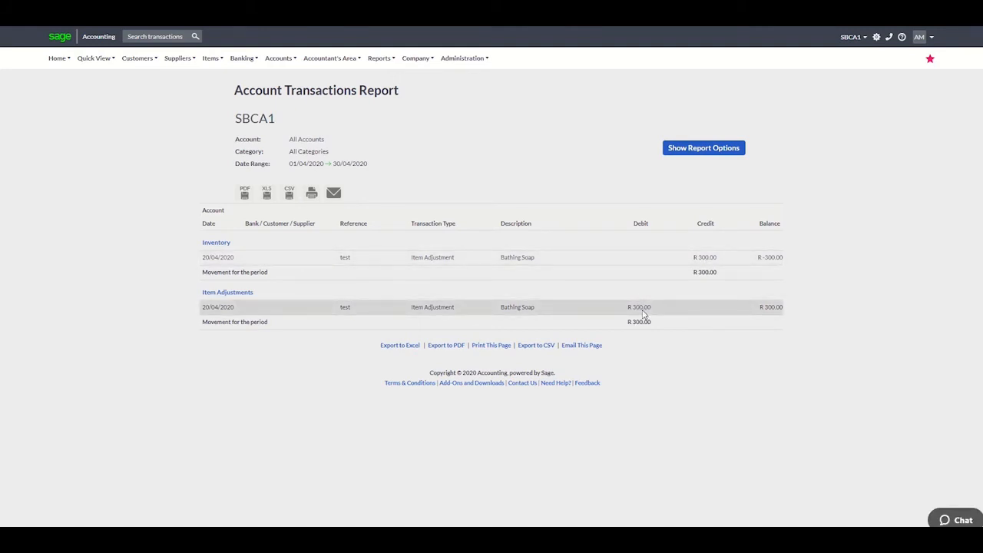
mouse_move(387, 68)
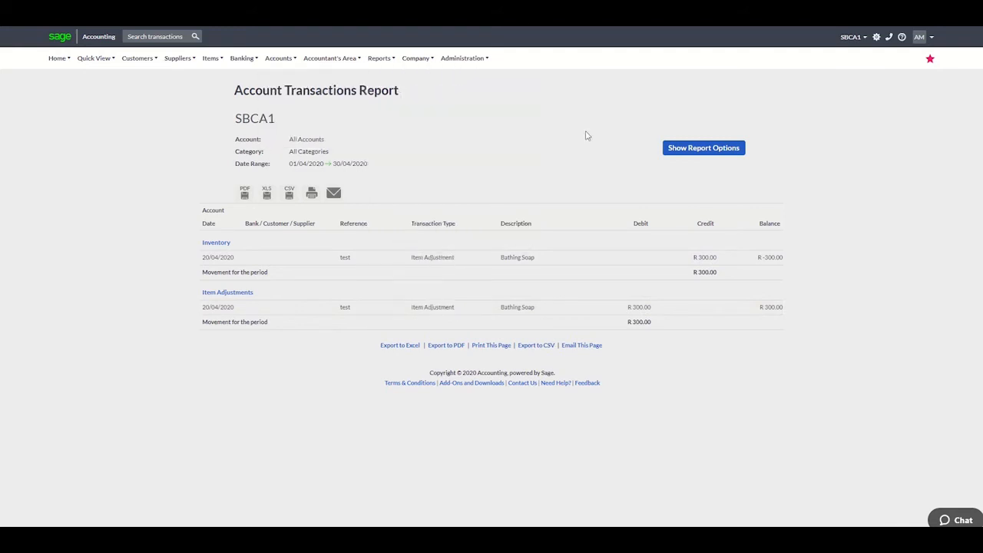
Rerun the Account Transactions report for the Inventory account with the transaction type filter cleared
left_click(710, 149)
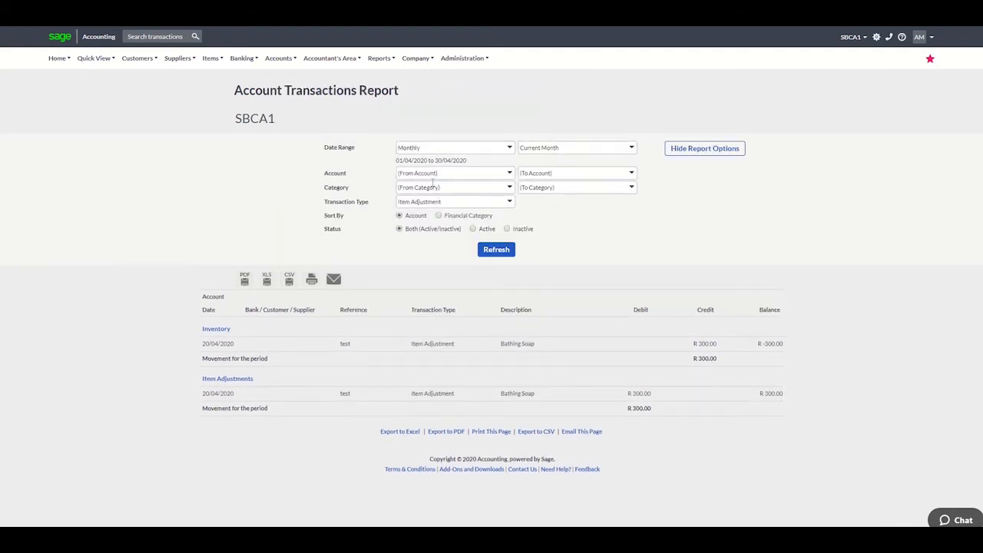
left_click(510, 203)
key("BackSpace")
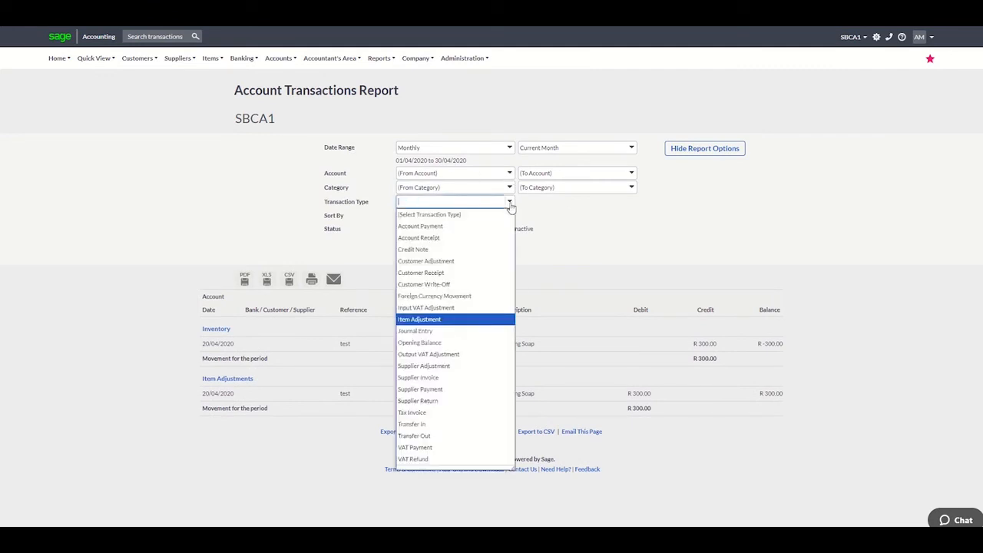
left_click(475, 174)
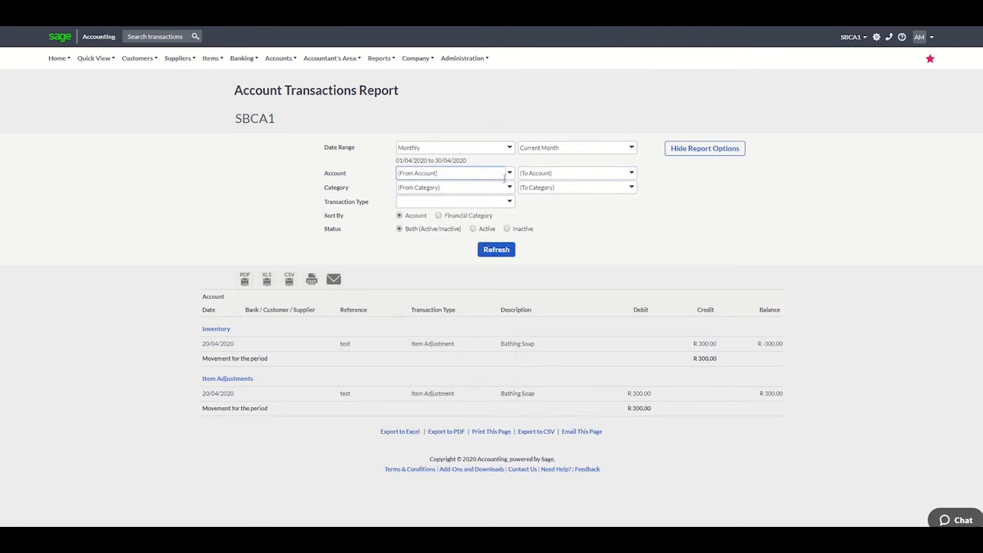
left_click(509, 175)
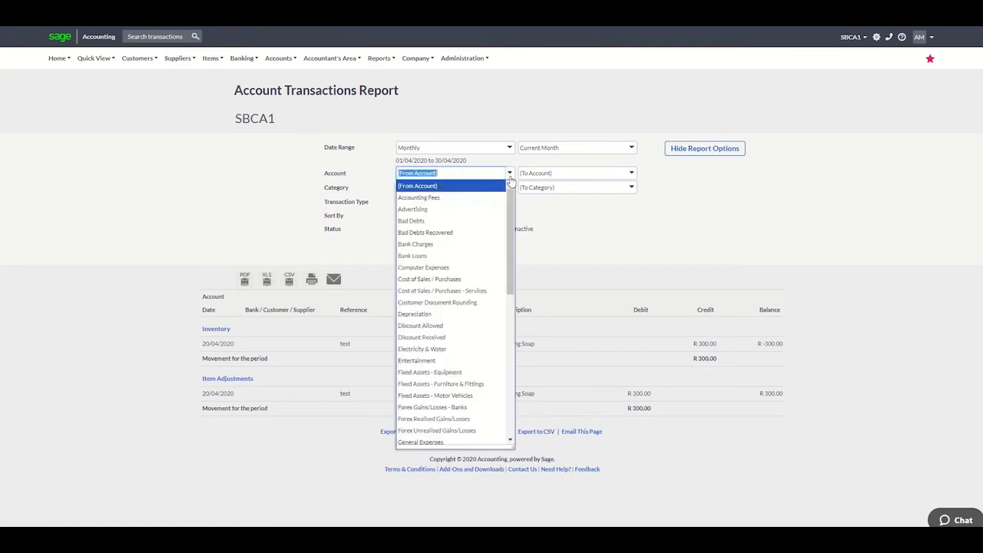
type("Inco")
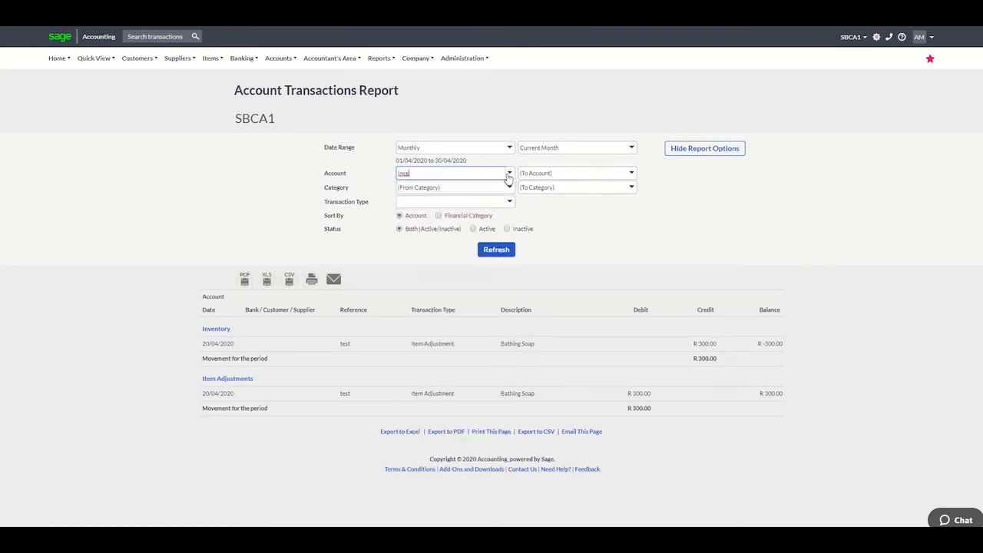
key("BackSpace")
key("BackSpace")
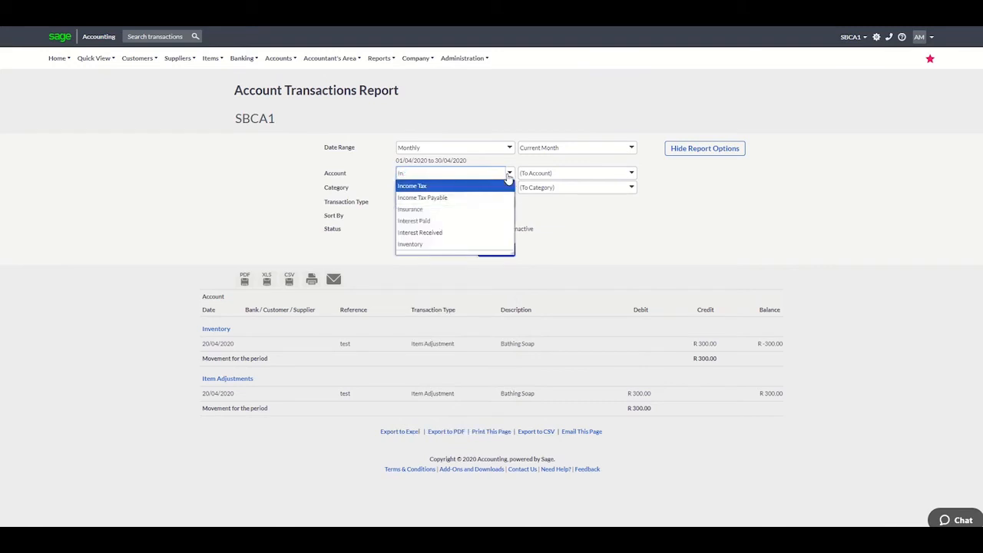
type("ventory")
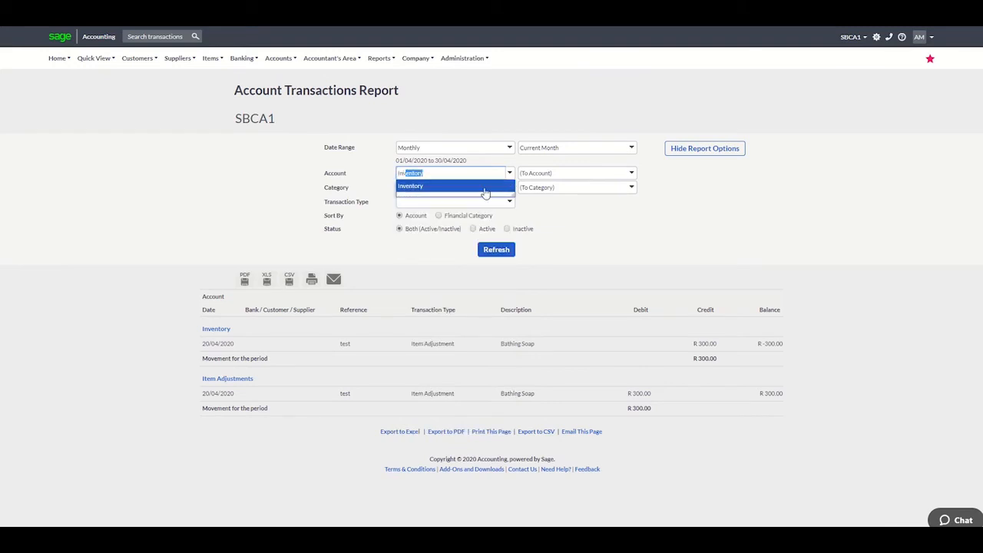
left_click(486, 186)
left_click(501, 258)
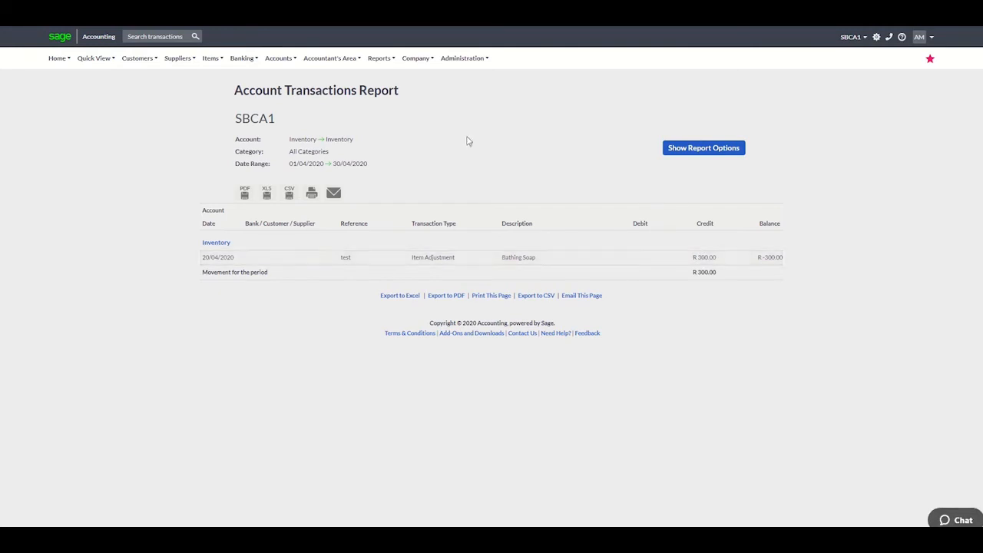
Run the Profit and Loss report for the current month and inspect its Item Adjustments amount
mouse_move(371, 65)
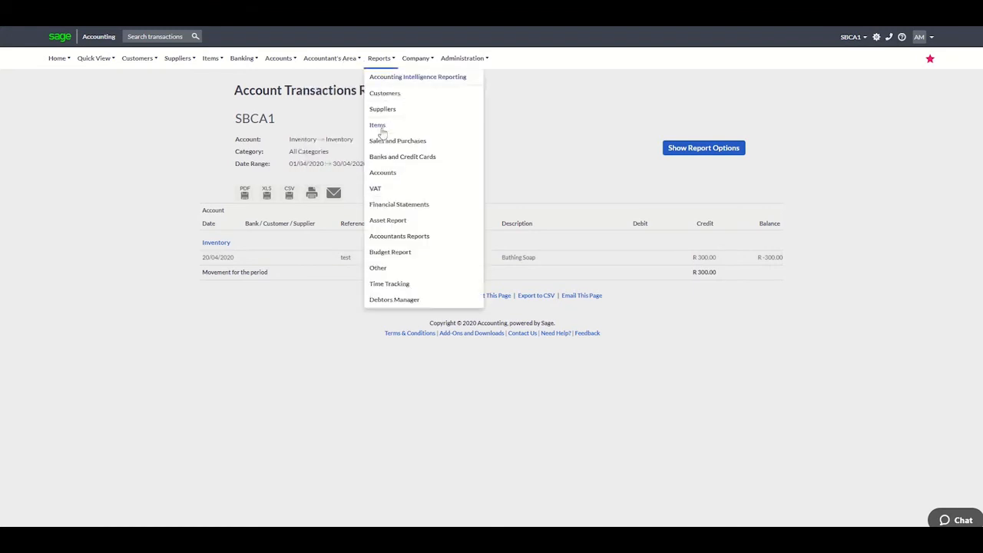
left_click(397, 205)
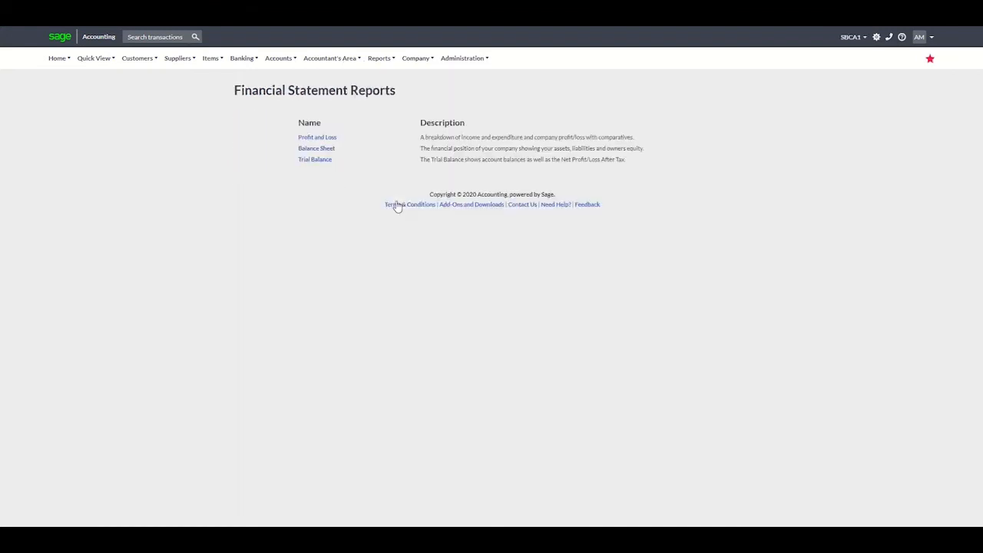
left_click(328, 139)
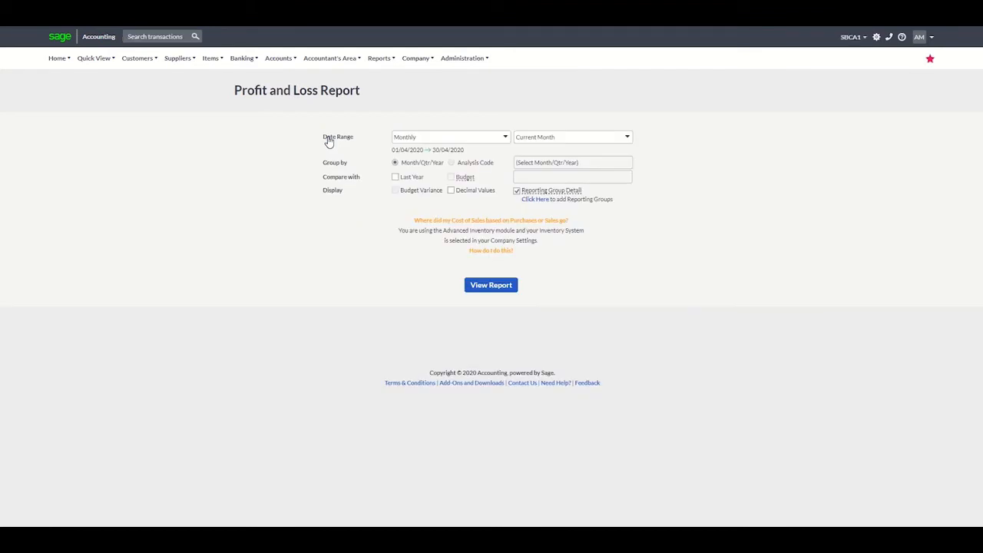
left_click(474, 286)
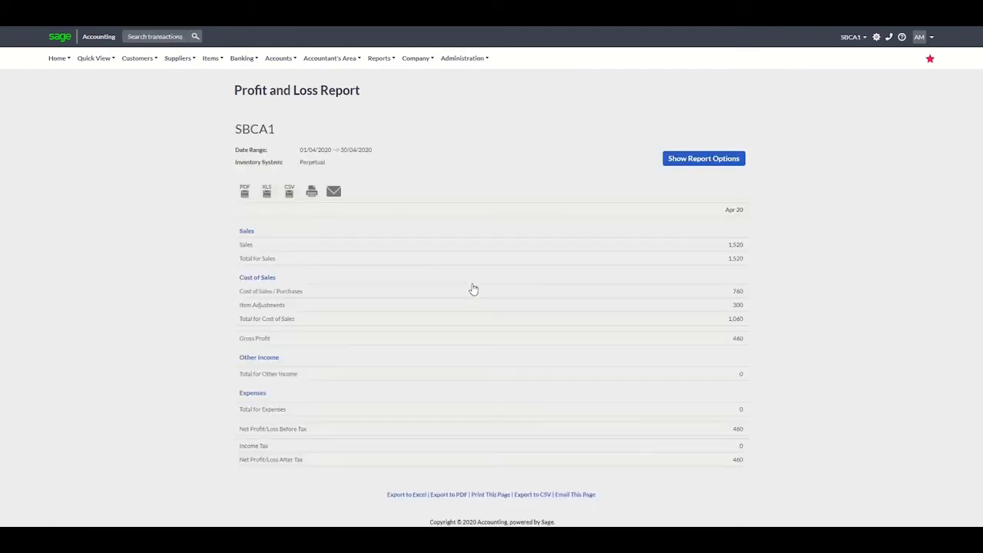
left_click(738, 306)
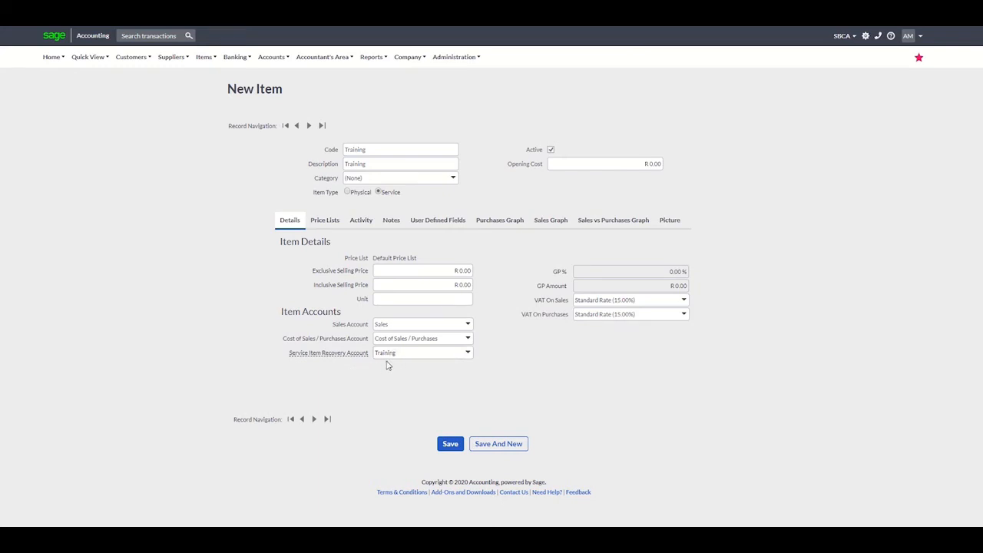
Set Training as the service item recovery account of the new Training service item and save the item
left_click(467, 353)
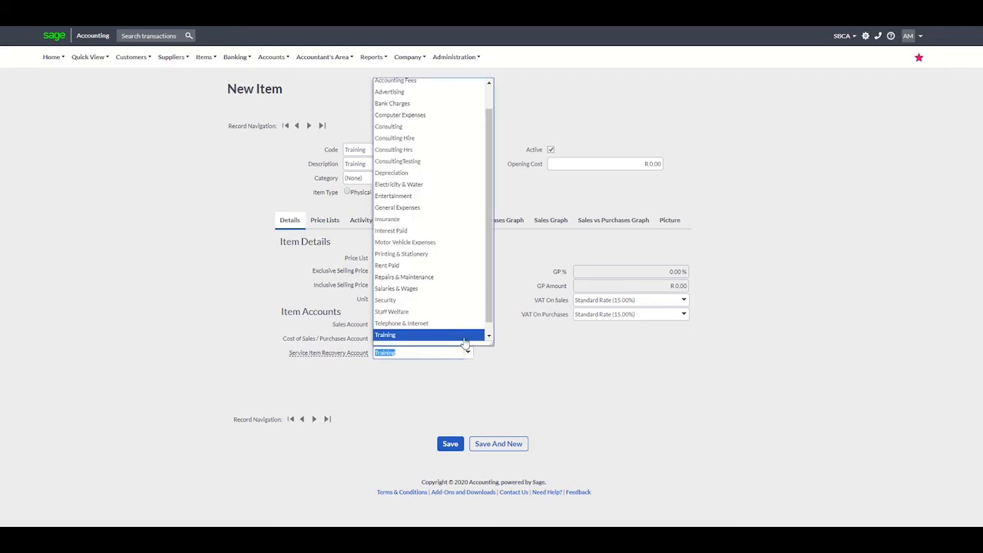
left_click(464, 336)
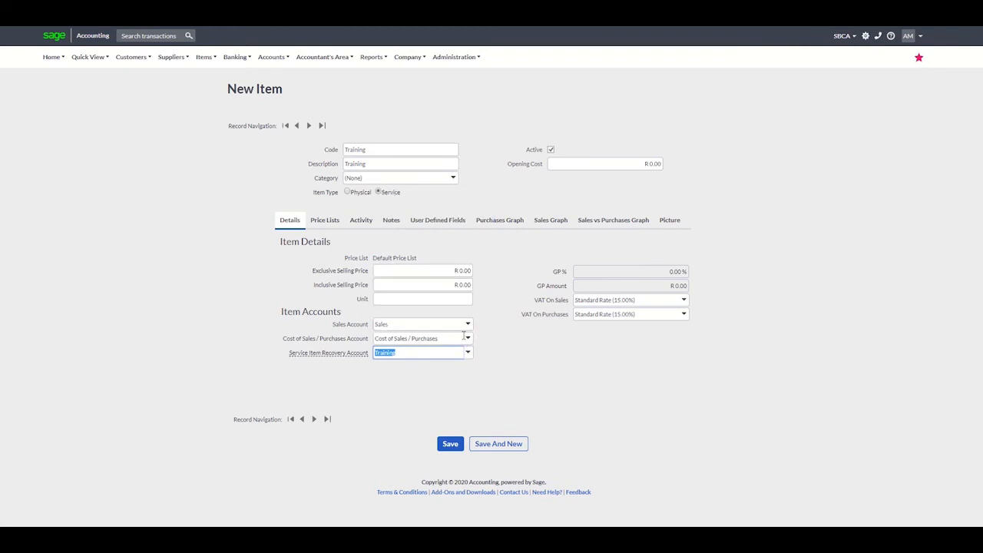
left_click(450, 444)
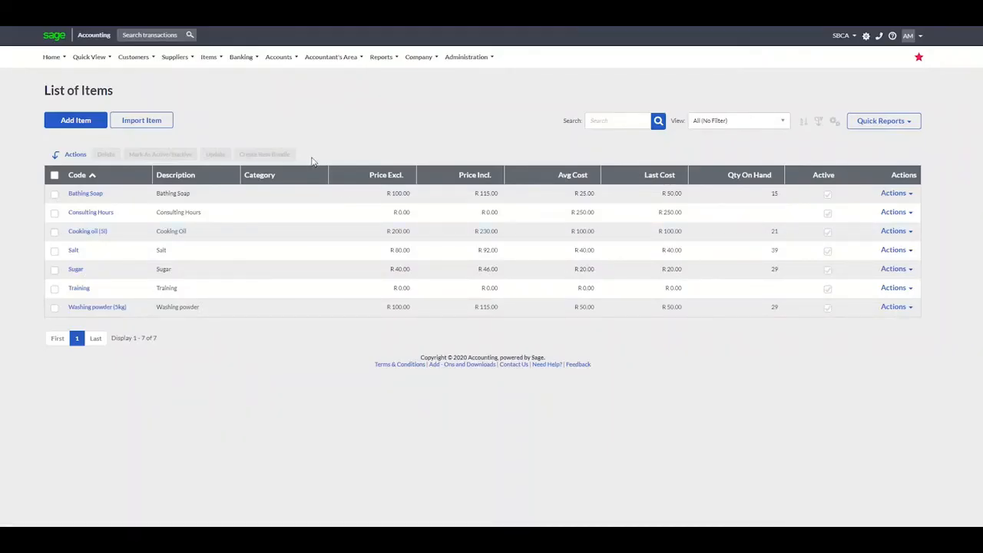
Start a new supplier invoice for the supplier Test1
mouse_move(174, 57)
mouse_move(190, 111)
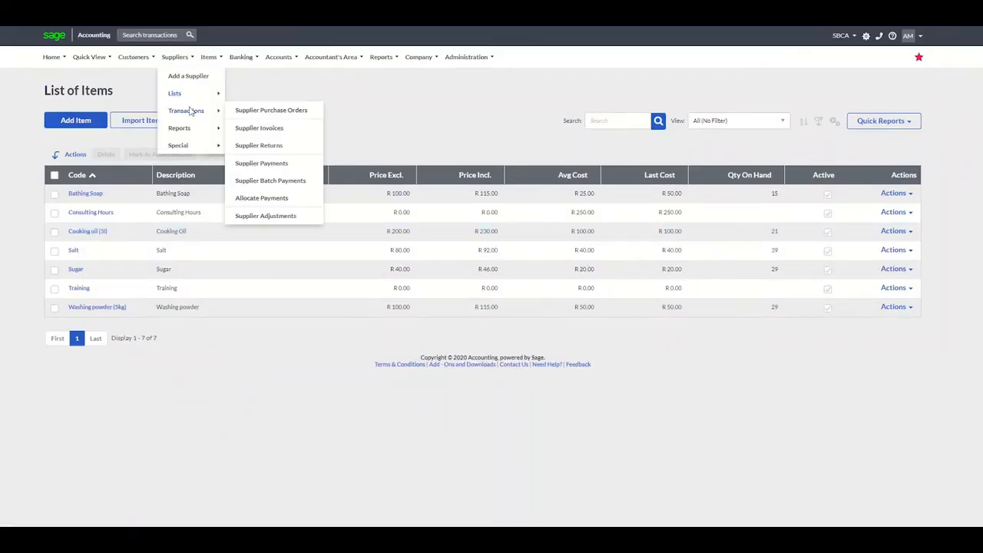
left_click(264, 128)
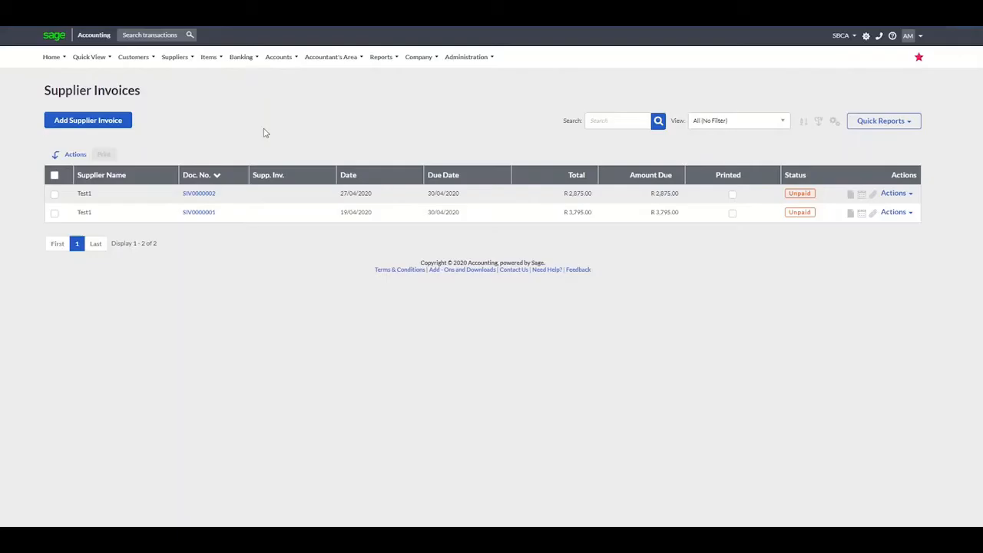
left_click(110, 125)
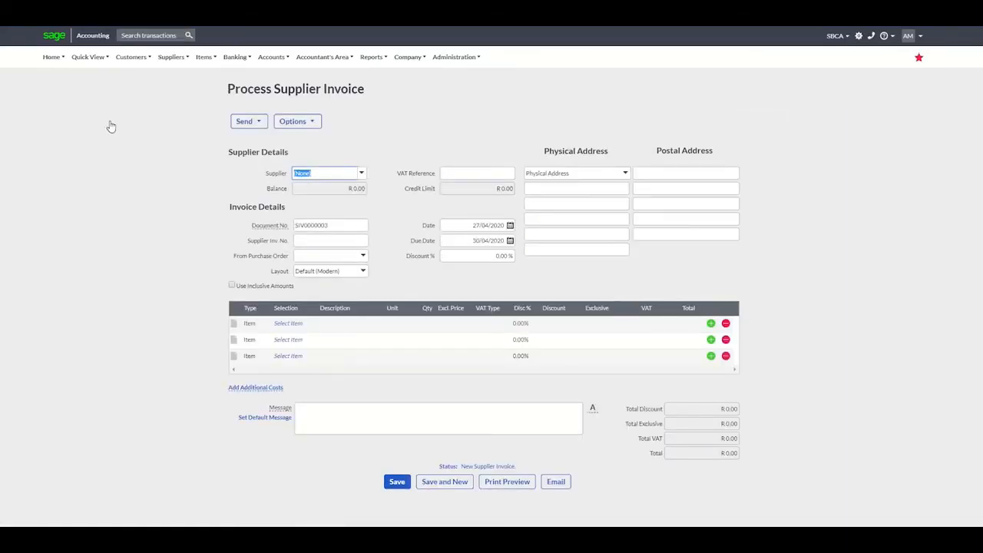
left_click(362, 176)
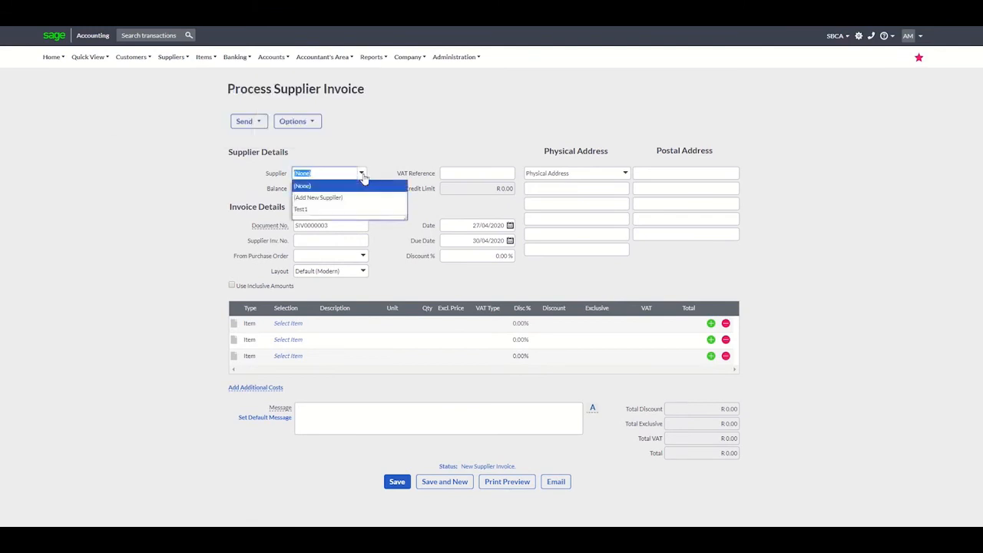
left_click(339, 210)
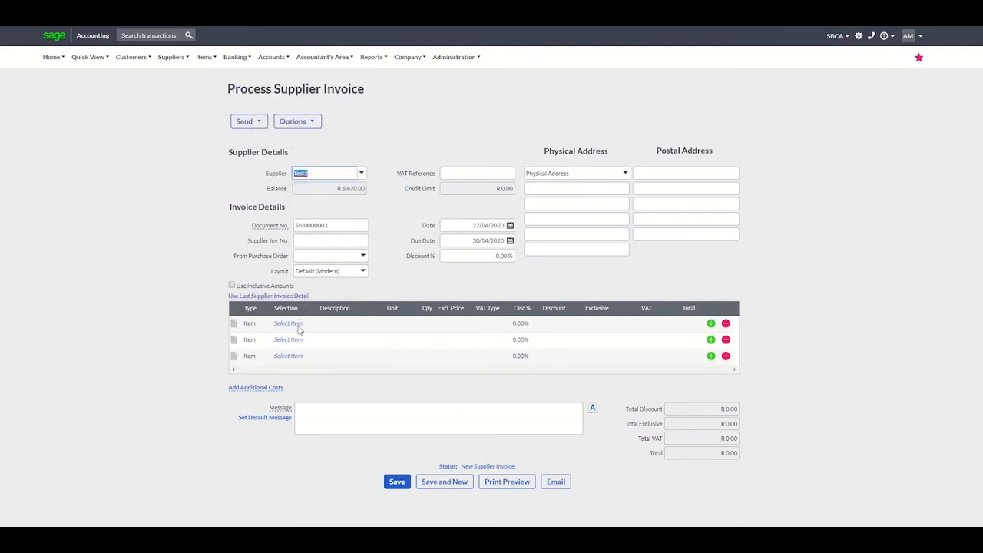
Add the Training item to the first line of the supplier invoice with a quantity of 10
left_click(300, 328)
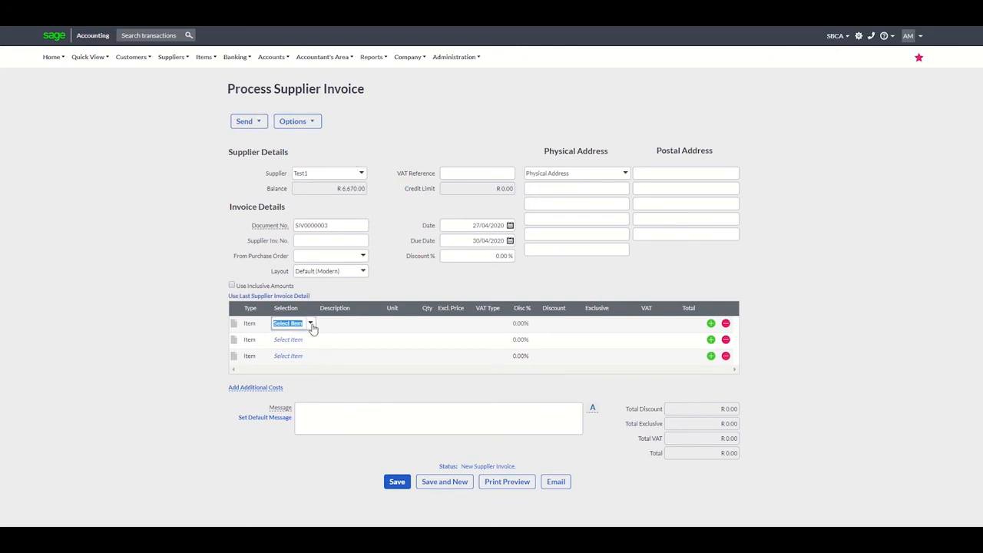
left_click(311, 326)
type("tra")
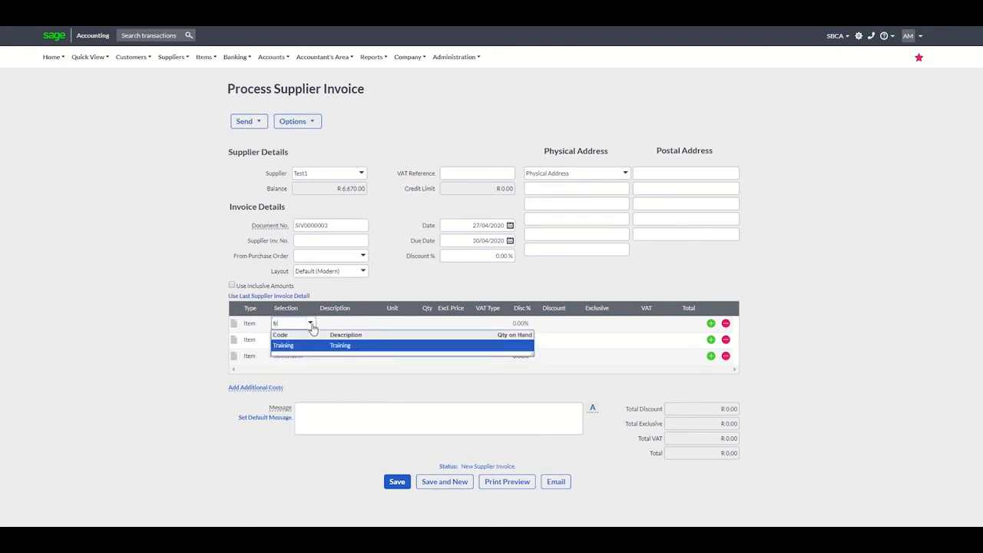
left_click(309, 350)
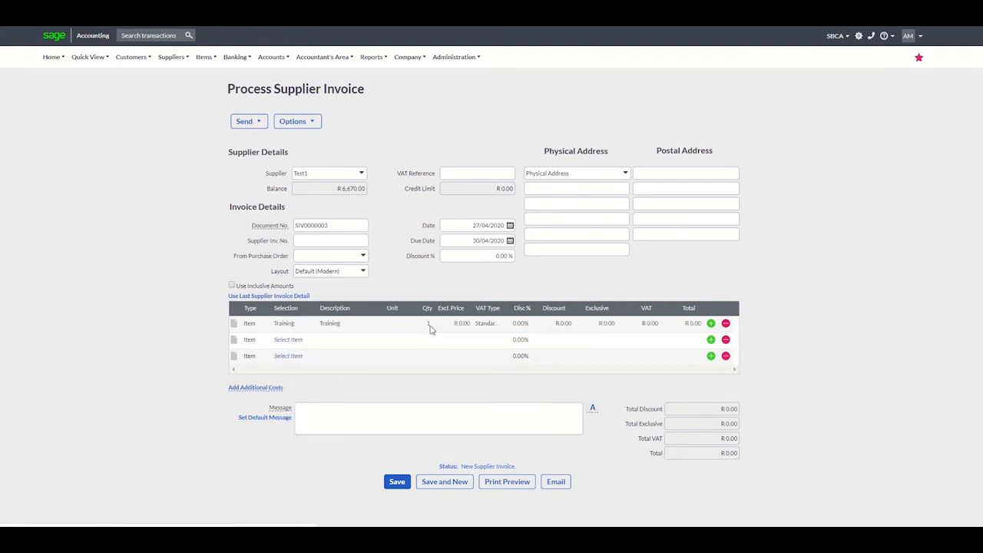
left_click(427, 323)
type("10")
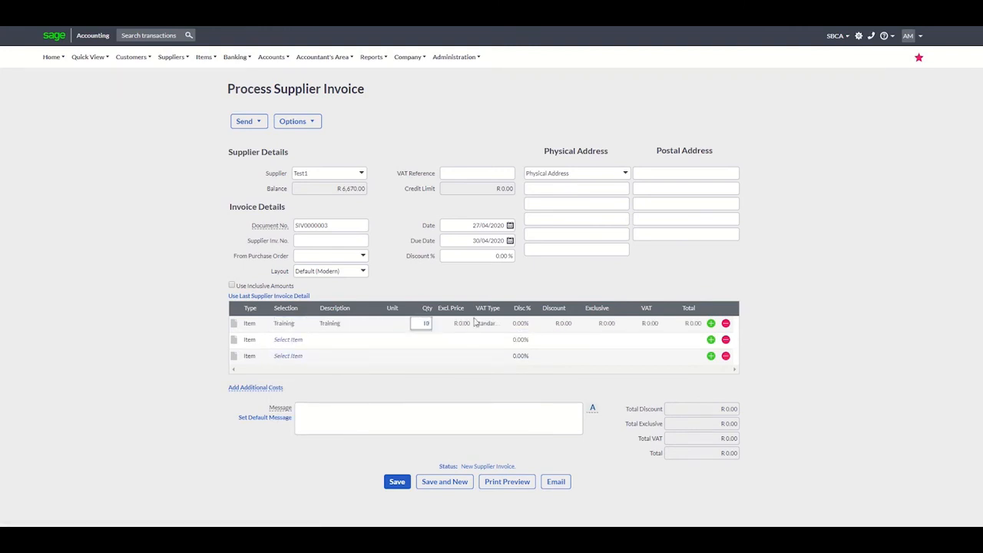
Set the Training line's exclusive price to 350 and save the supplier invoice
left_click(463, 324)
left_click(463, 324)
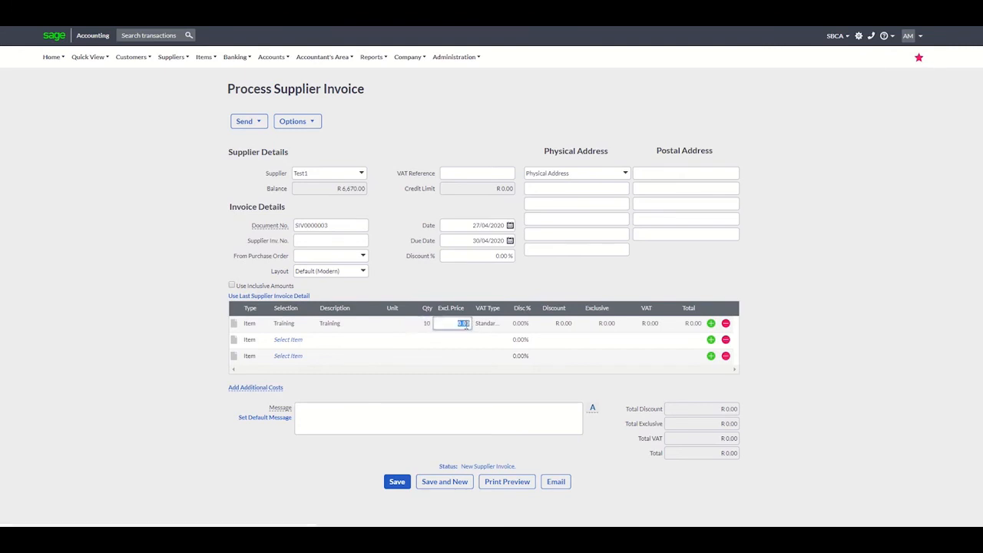
key("BackSpace")
type("350")
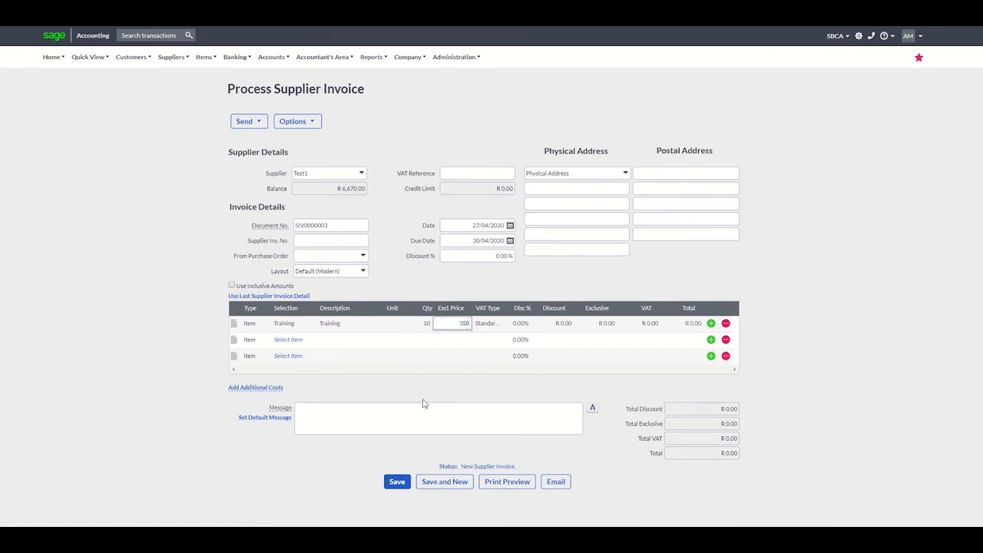
left_click(397, 484)
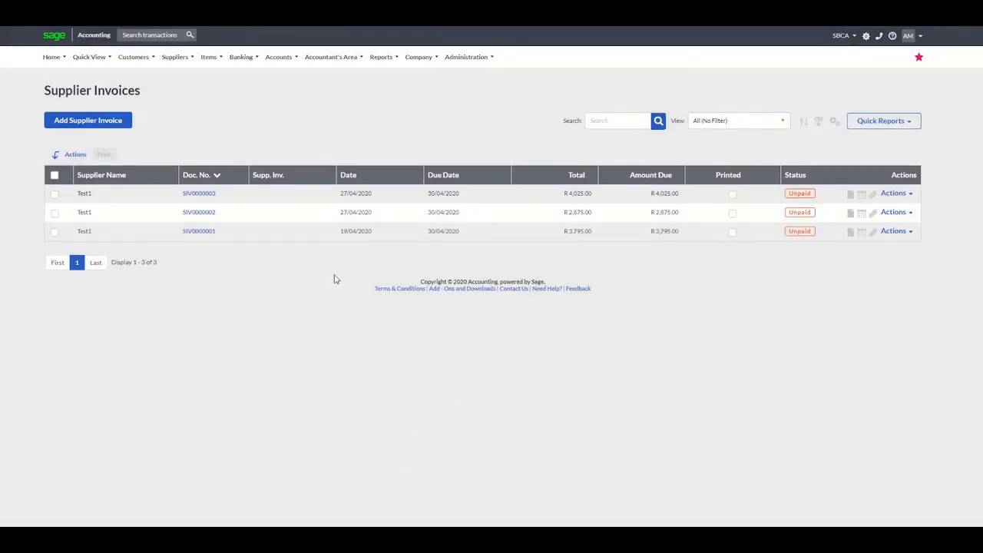
Start a new customer tax invoice and select the existing customer
mouse_move(175, 57)
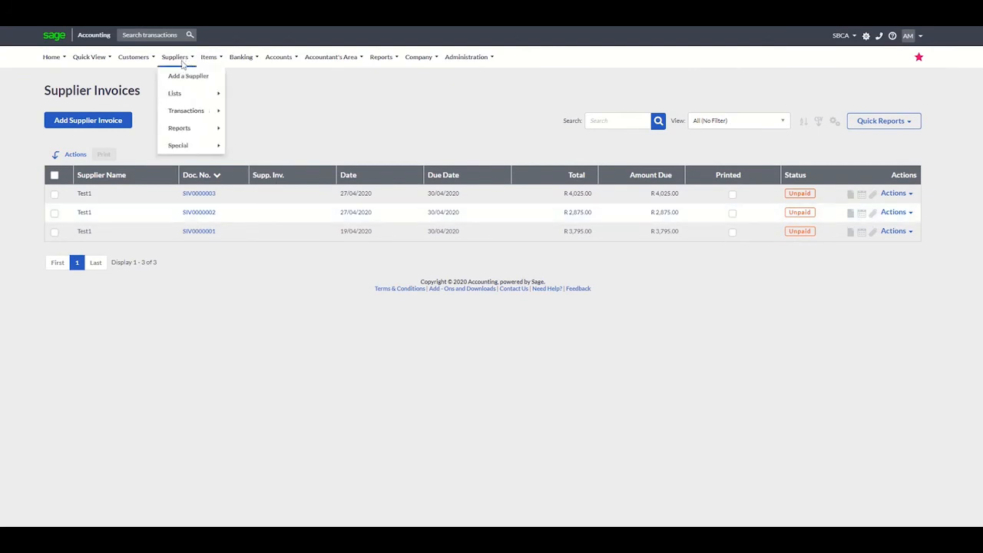
mouse_move(207, 112)
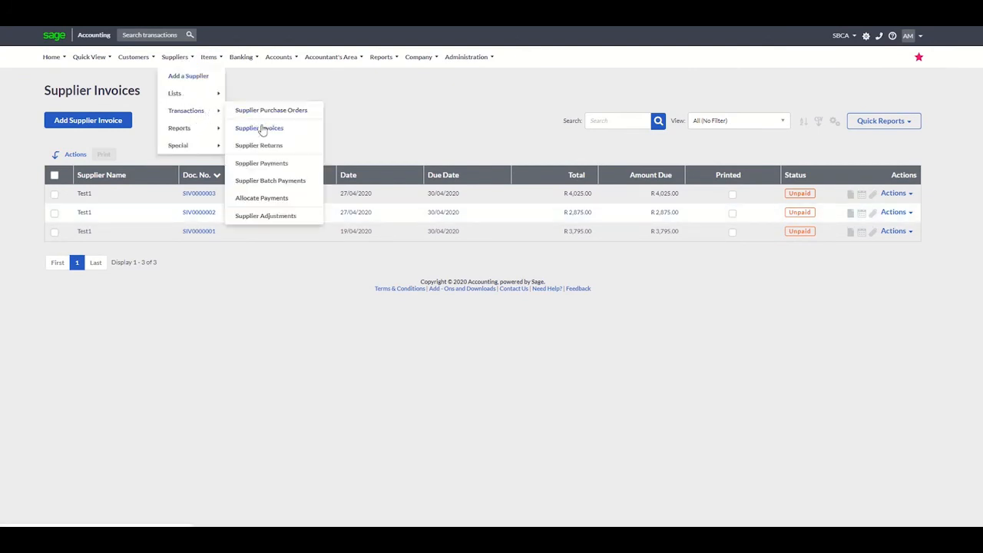
mouse_move(134, 57)
mouse_move(156, 113)
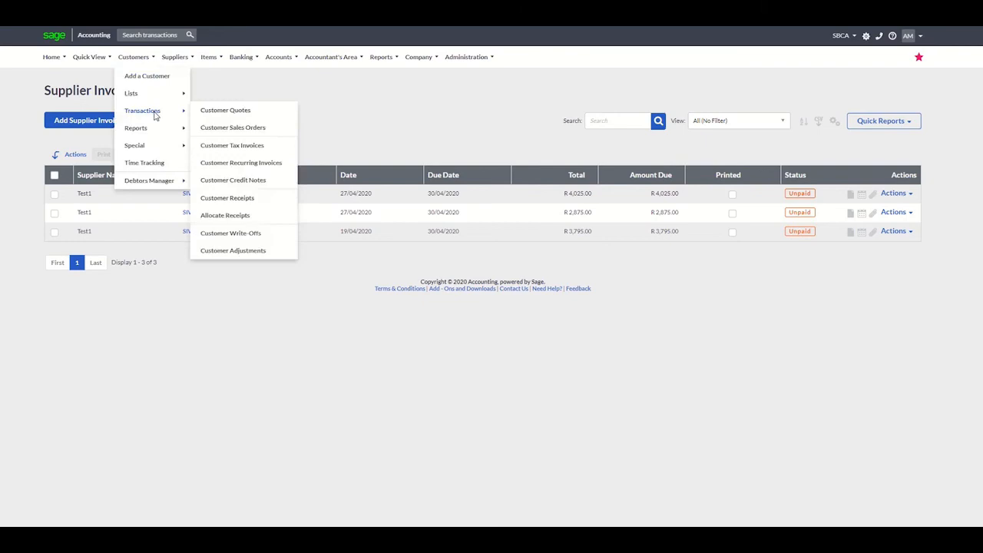
left_click(240, 147)
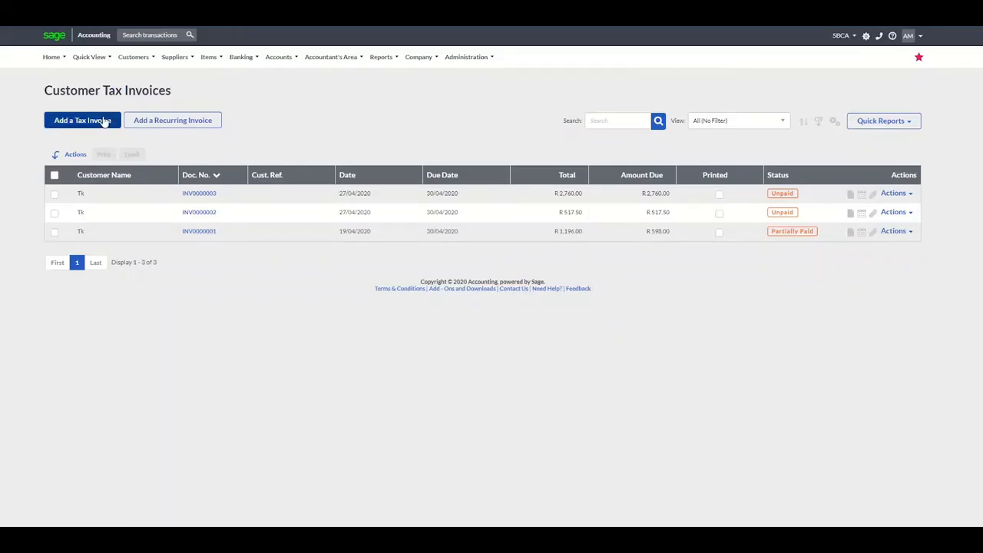
left_click(103, 122)
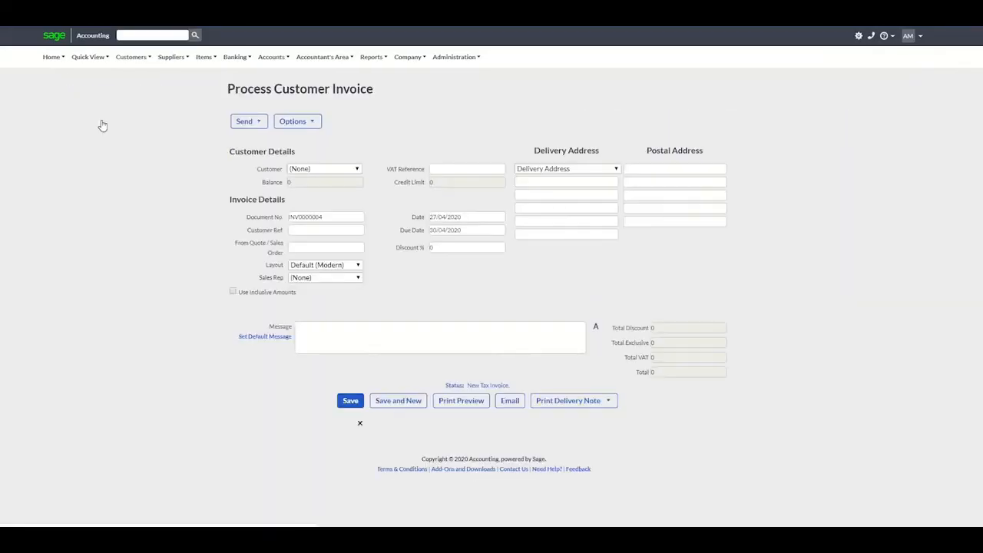
left_click(364, 173)
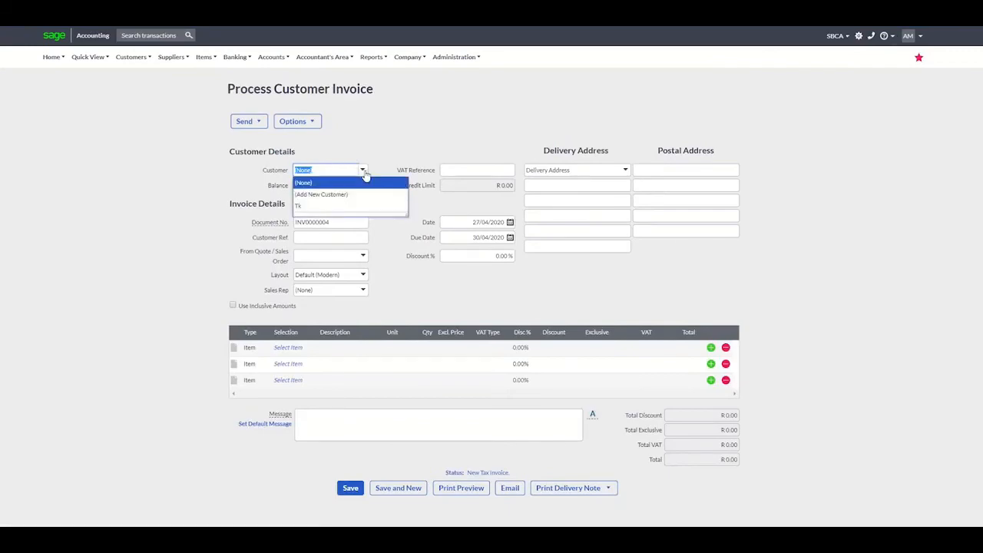
left_click(328, 208)
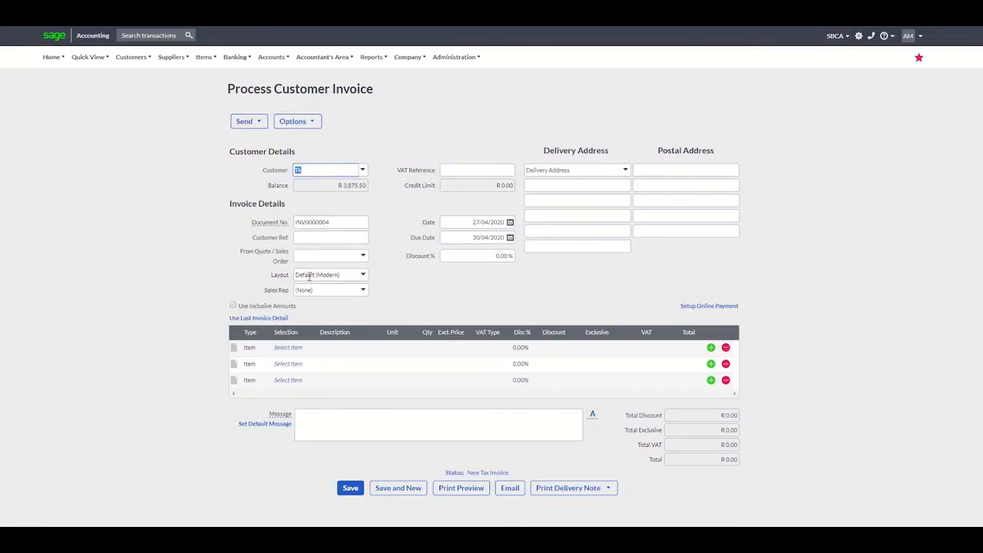
Add the Training item to the first line of the customer invoice with a quantity of 2
left_click(301, 347)
left_click(313, 349)
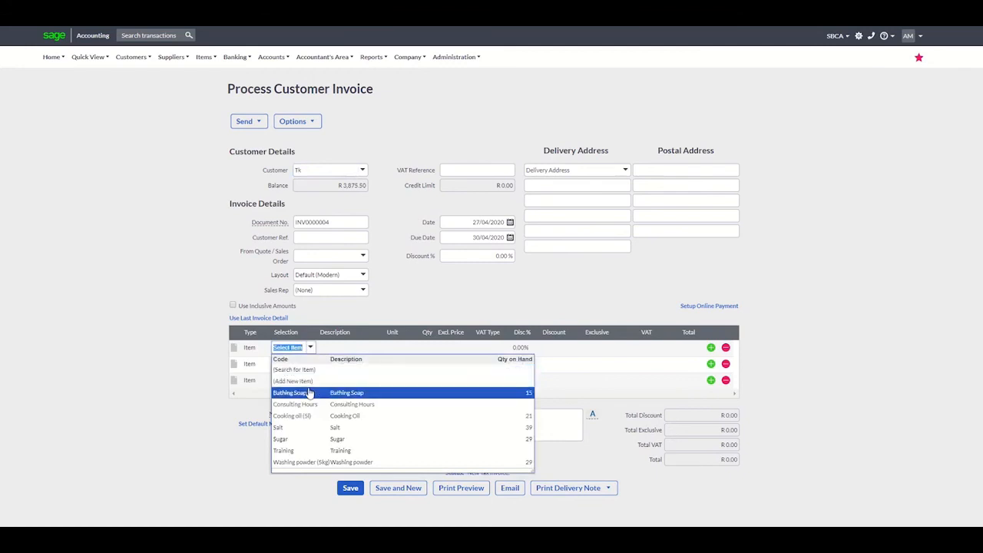
left_click(317, 450)
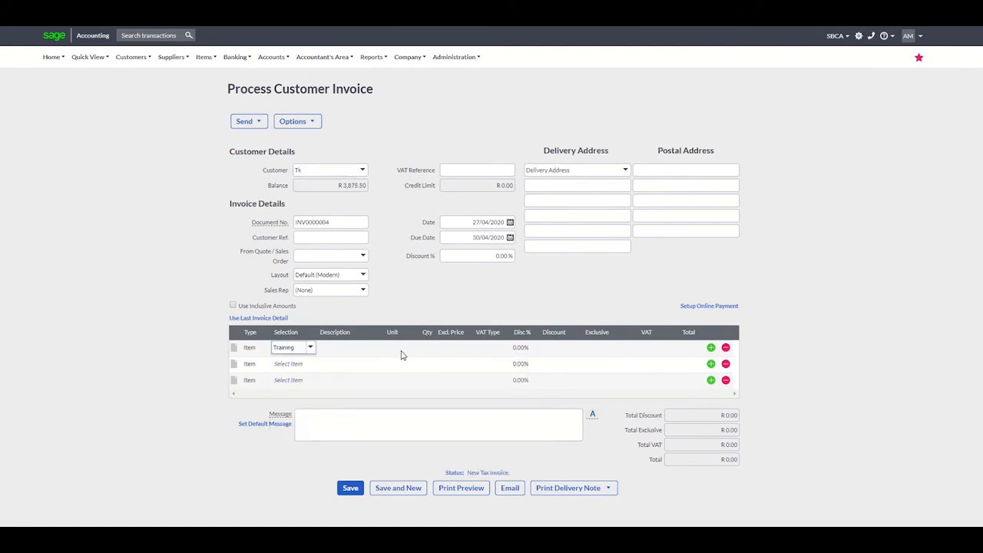
left_click(428, 349)
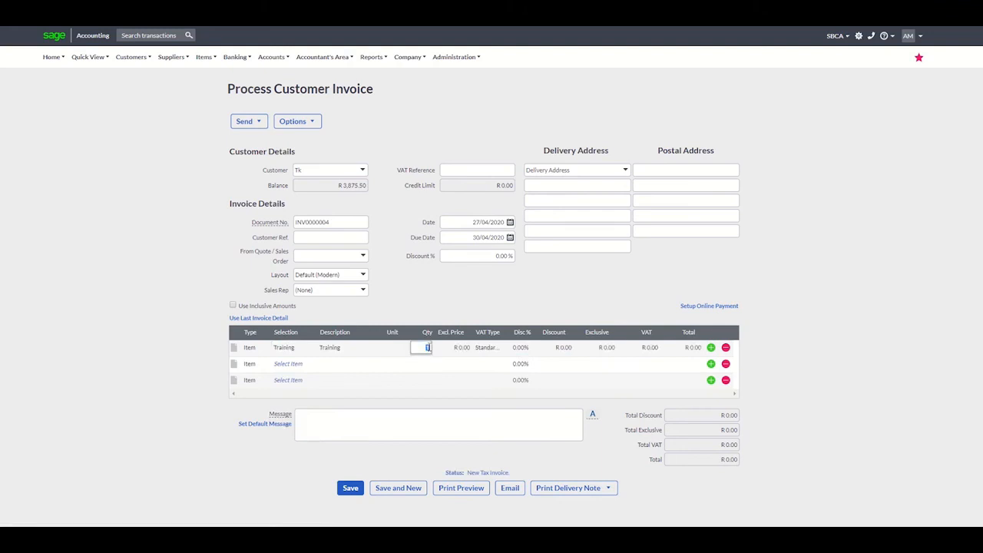
type("2")
Set the Training line's exclusive price to 400 and save the customer invoice
left_click(459, 348)
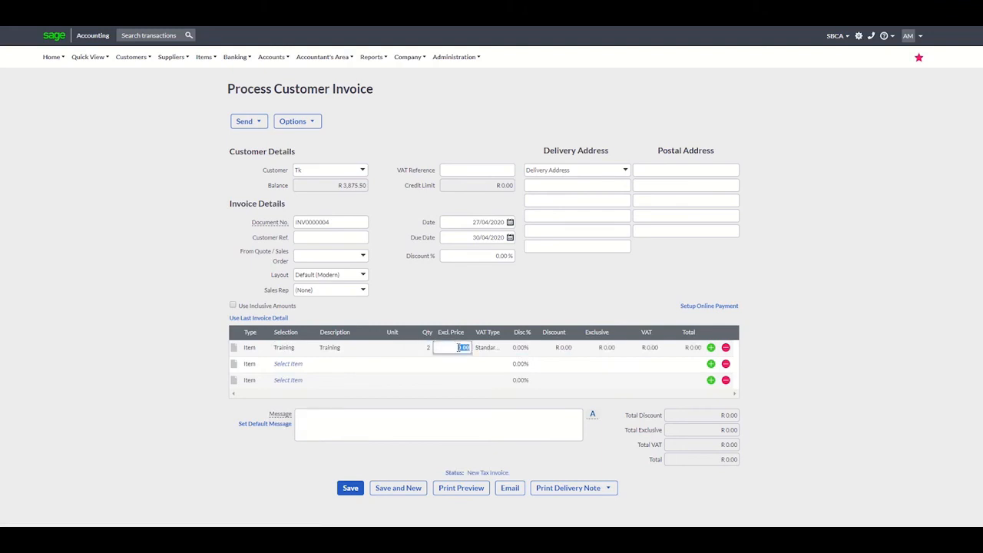
type("40")
left_click(351, 489)
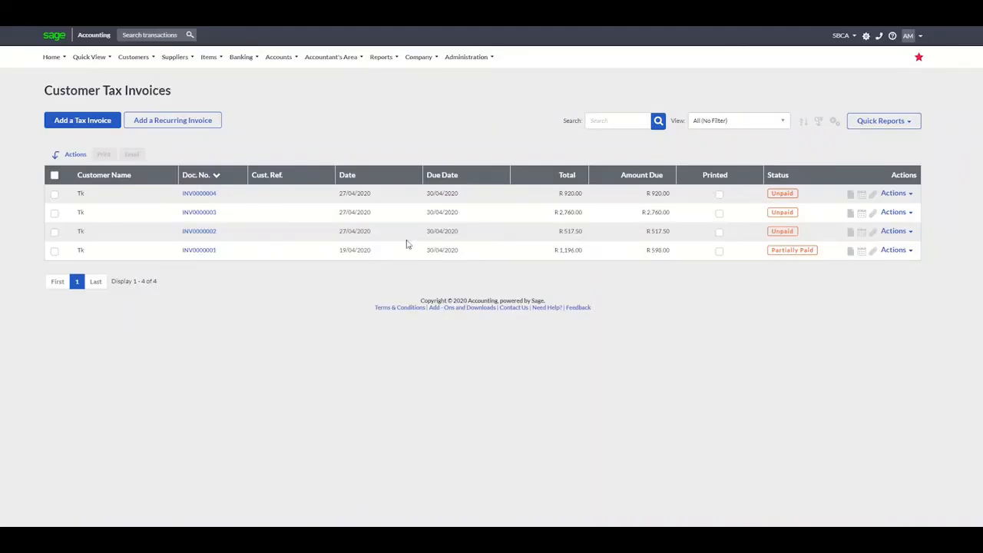
Run the Account Transactions report for the Training account, from Training to Training, for the current month
mouse_move(397, 66)
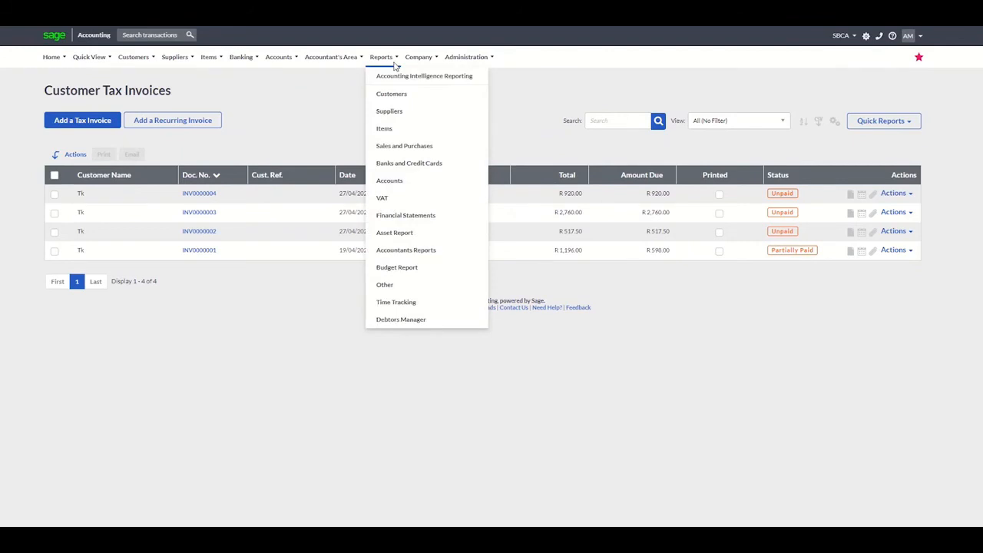
left_click(399, 183)
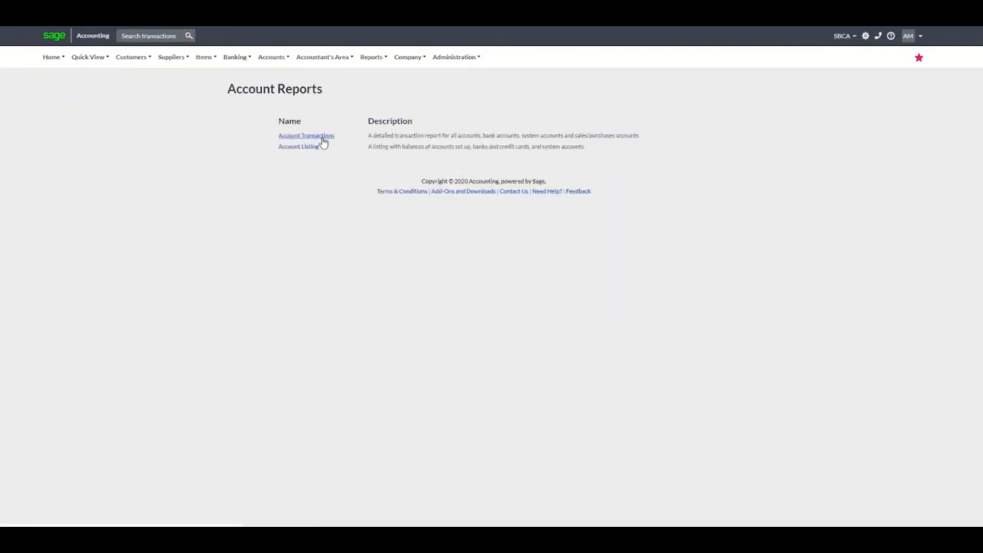
left_click(322, 142)
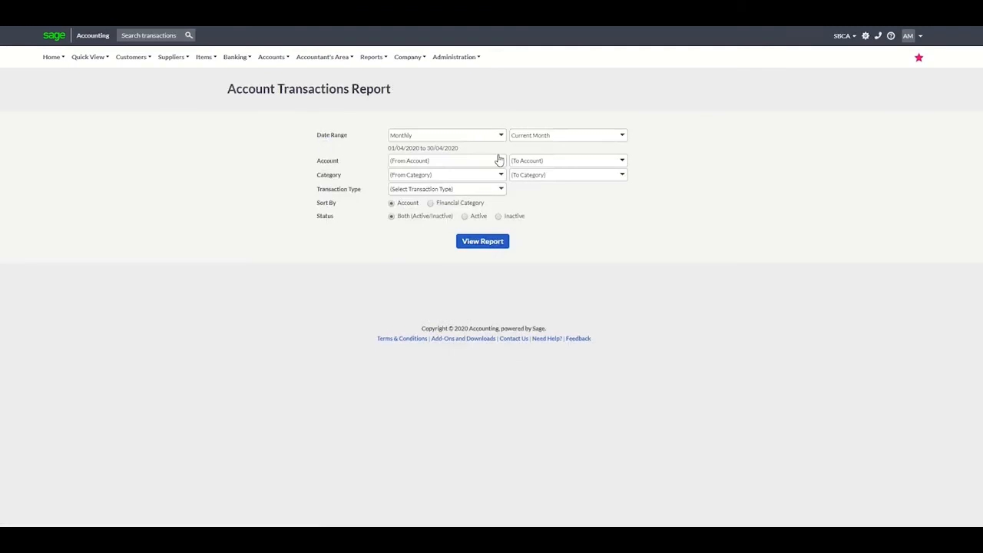
left_click(500, 162)
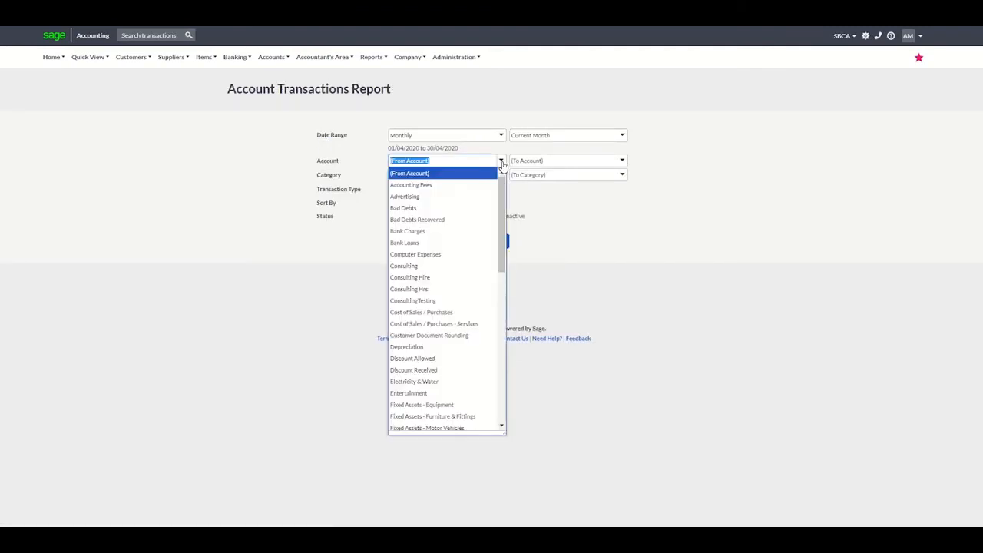
type("Training")
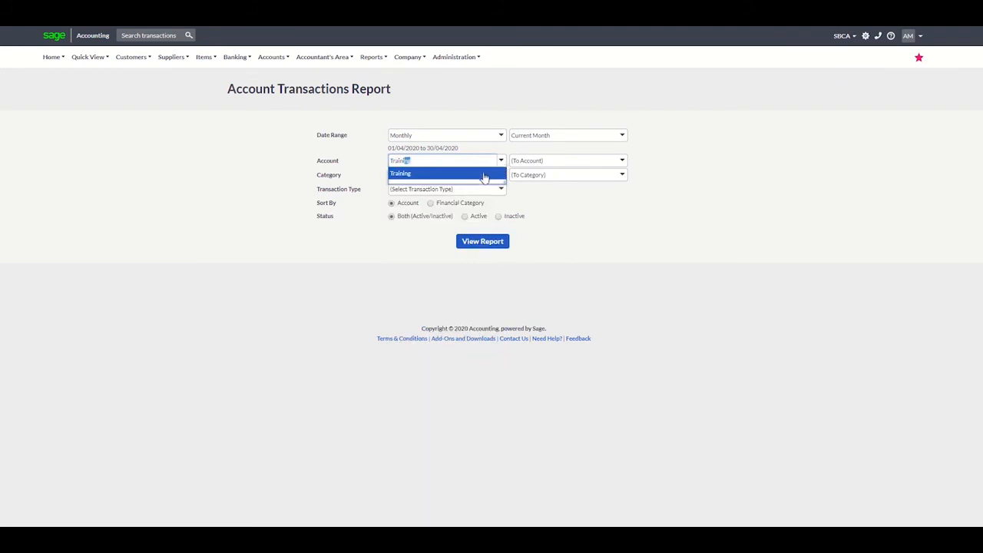
left_click(484, 173)
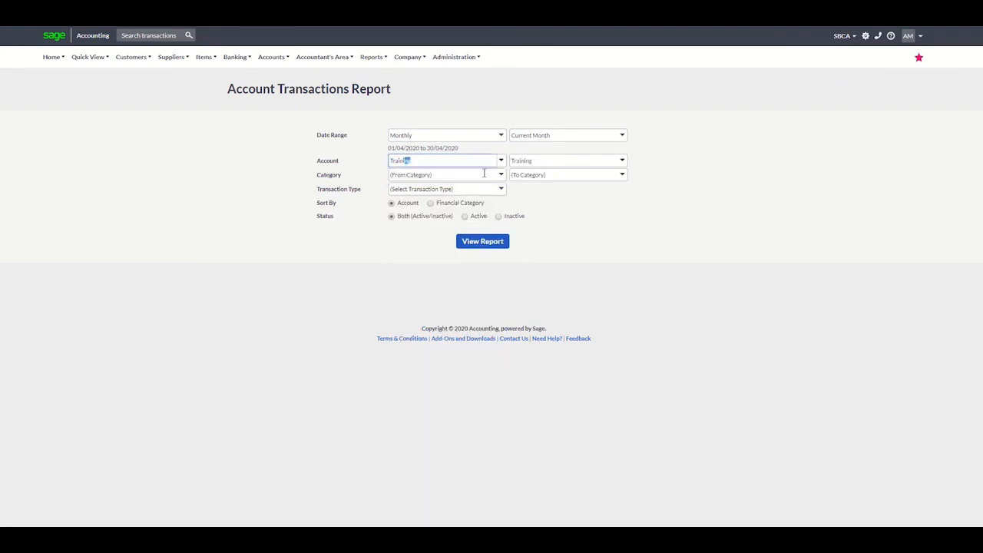
left_click(475, 242)
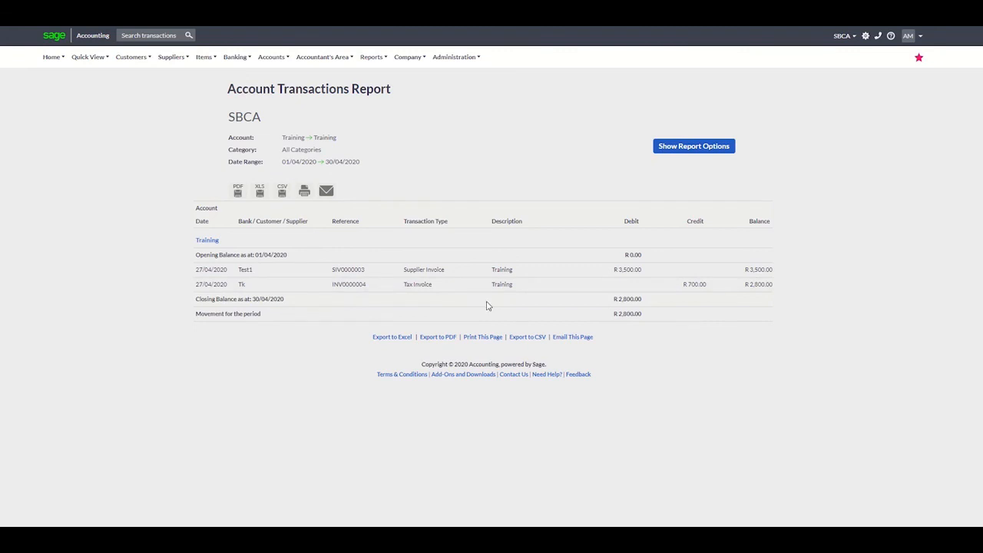
Run the Profit and Loss report for the current month with reporting group detail
left_click(384, 66)
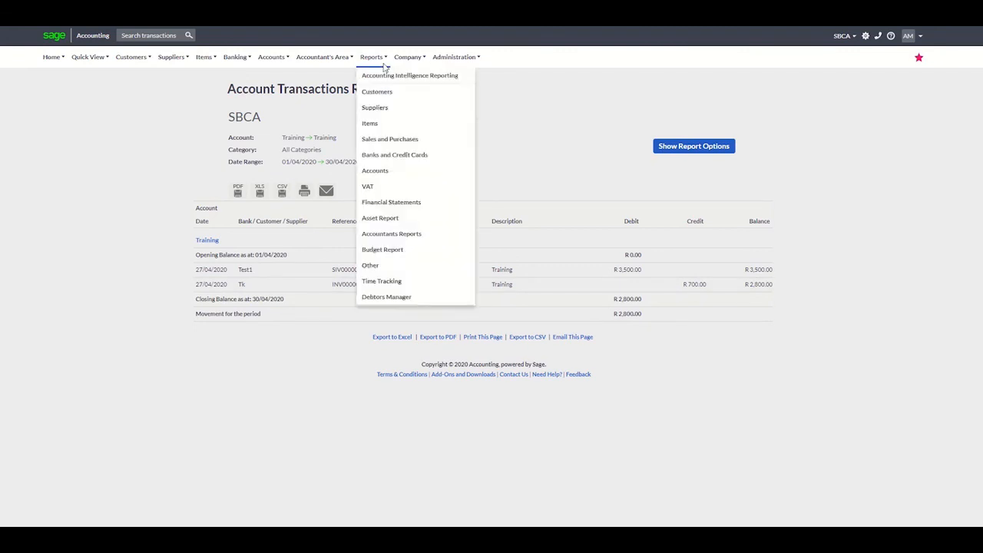
left_click(400, 203)
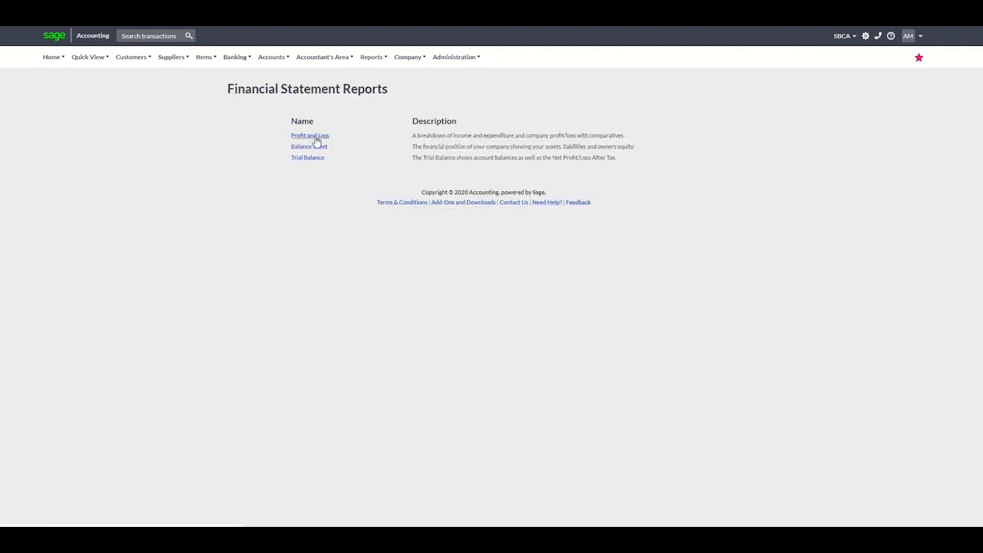
left_click(315, 137)
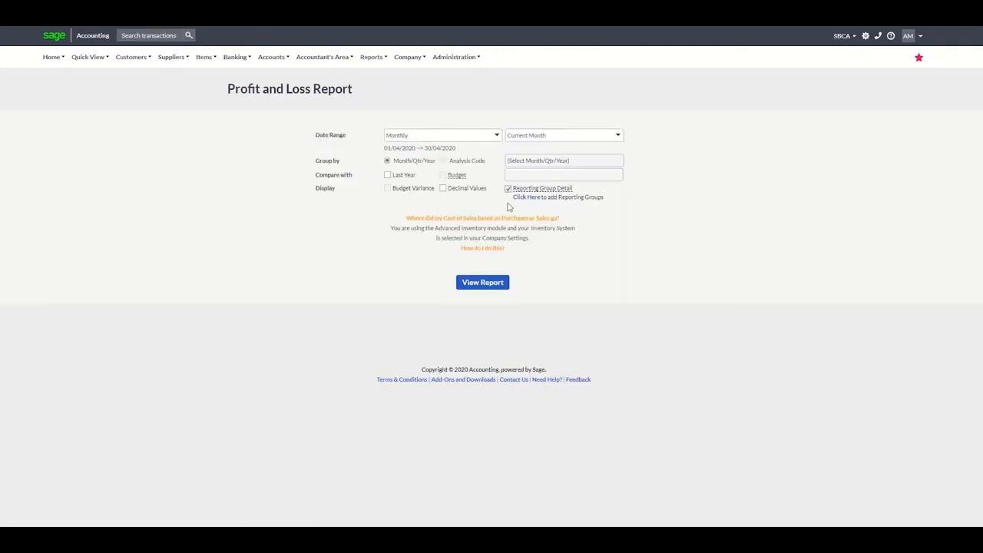
left_click(483, 285)
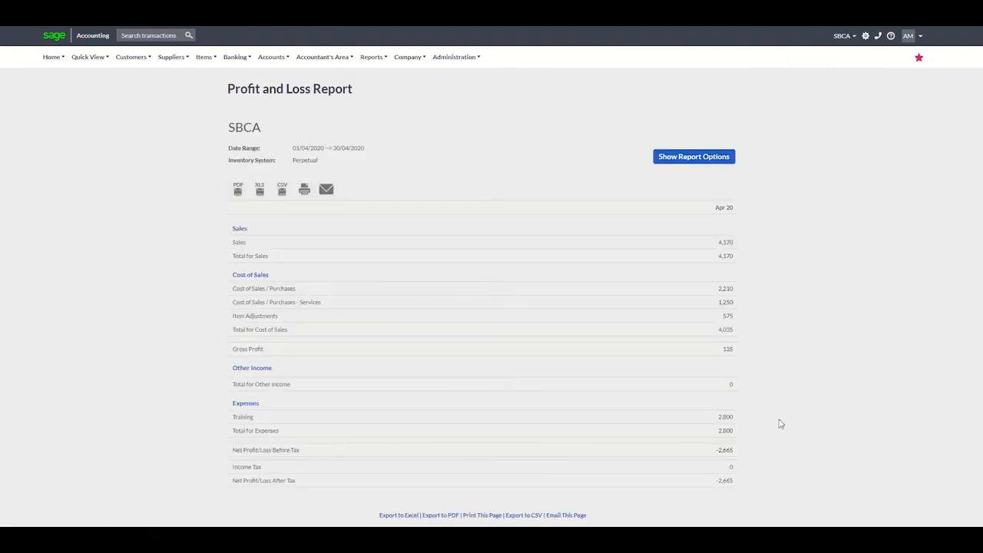
Examine the breakdowns behind the Cost of Sales / Purchases and Cost of Sales / Purchases - Services amounts in the Profit and Loss report
left_click(728, 418)
left_click(722, 290)
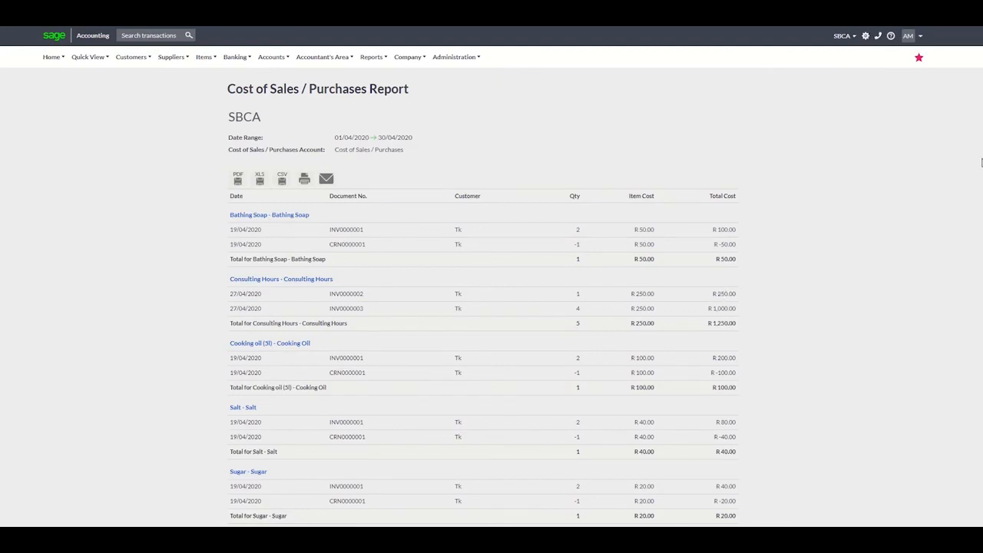
scroll(491, 307, "down", 5)
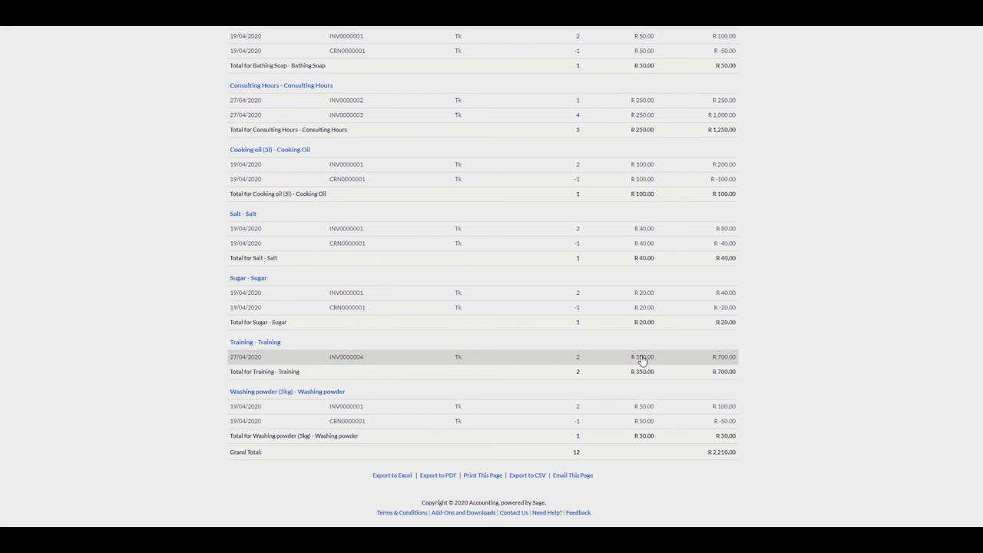
scroll(979, 213, "up", 1)
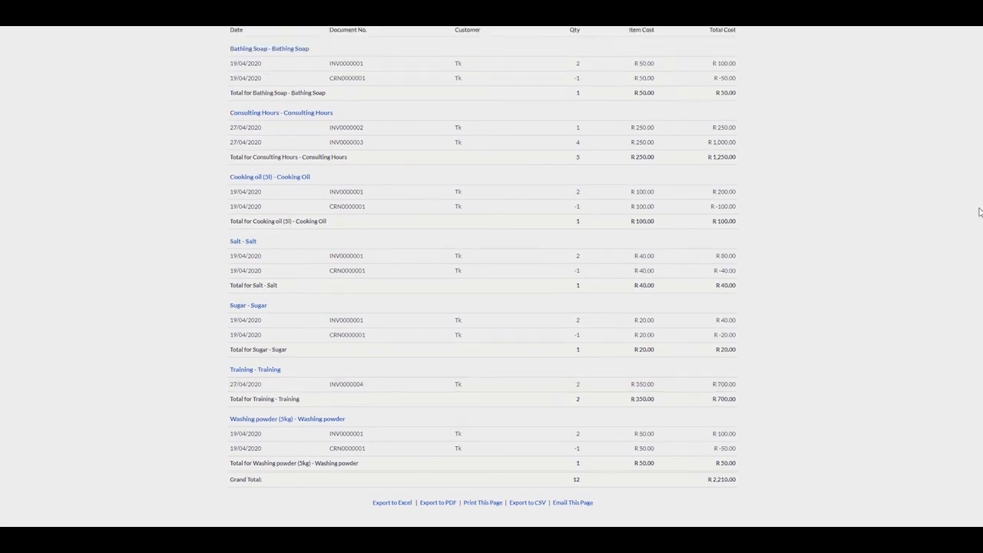
scroll(979, 213, "up", 5)
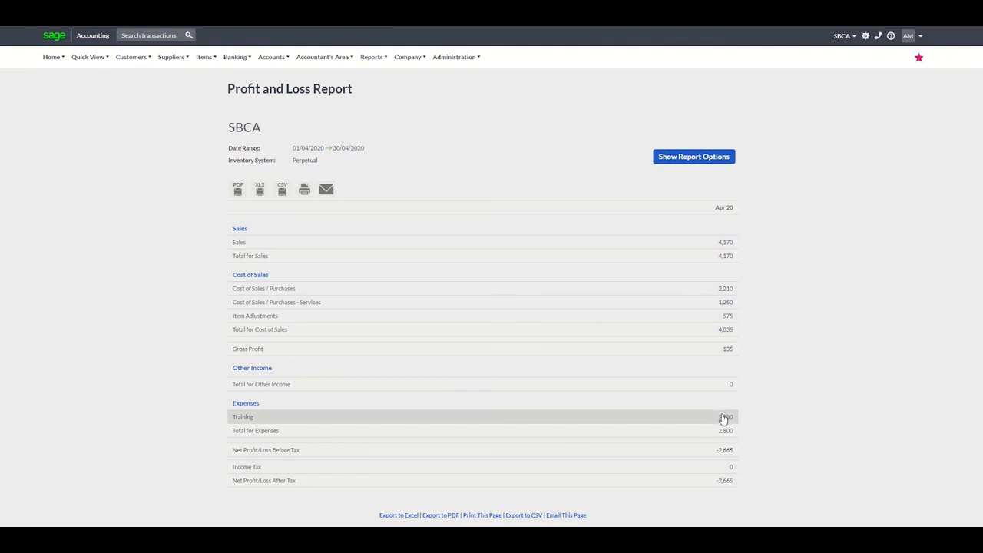
left_click(727, 305)
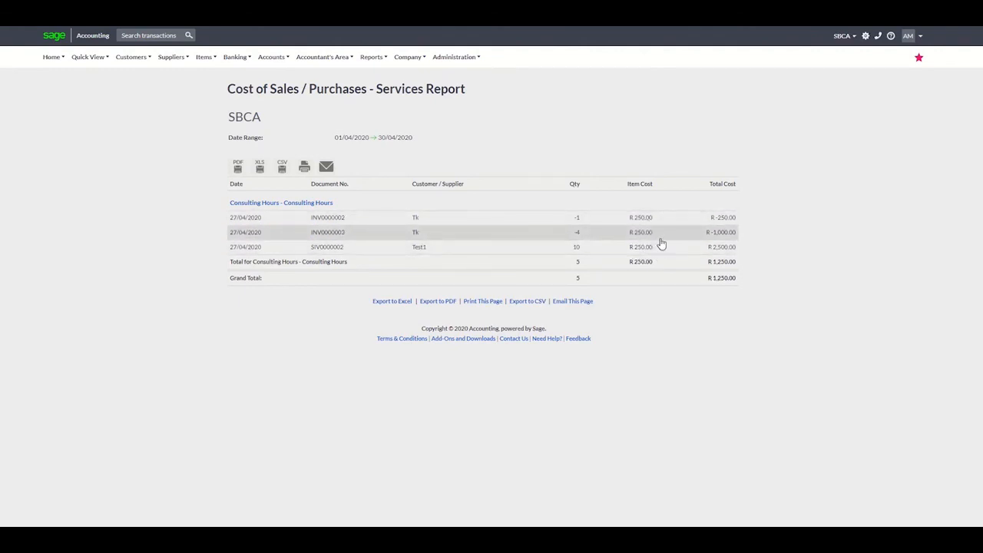
Open the Training item from the list of items, check its item accounts and save it
left_click(203, 59)
mouse_move(215, 93)
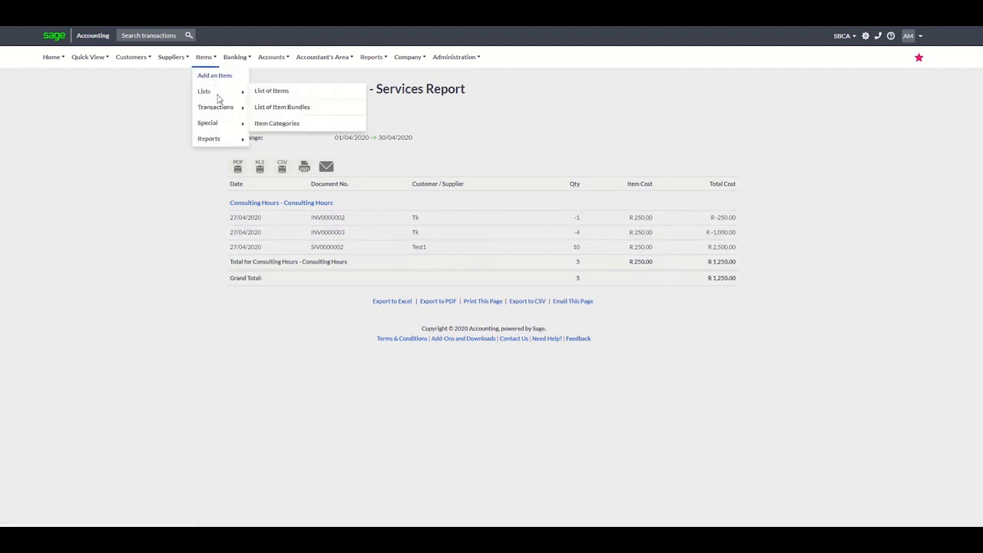
left_click(268, 92)
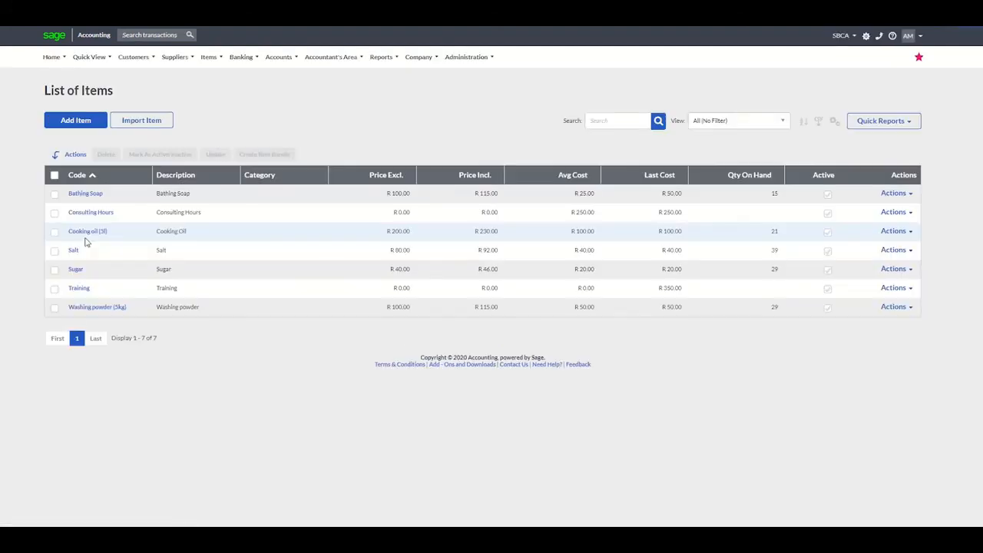
left_click(79, 289)
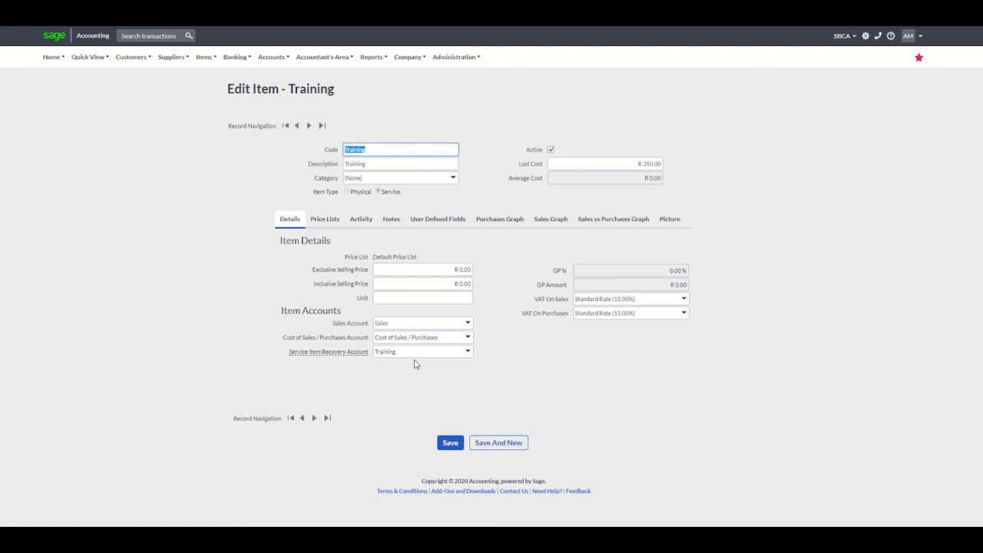
left_click(450, 443)
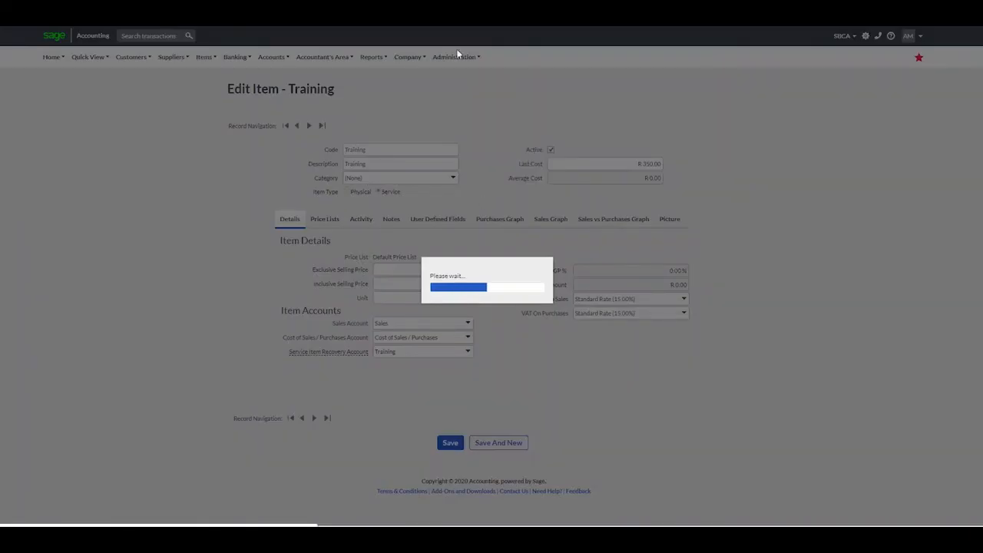